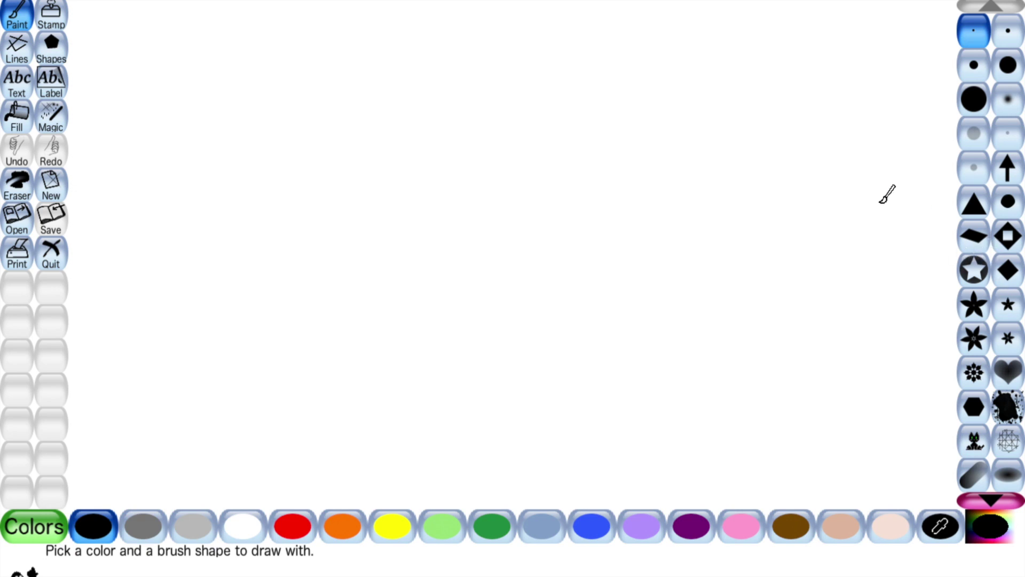
# Step: Draw a straight horizon line across the canvas and fill the ground below it dark green
pyautogui.click(17, 53)
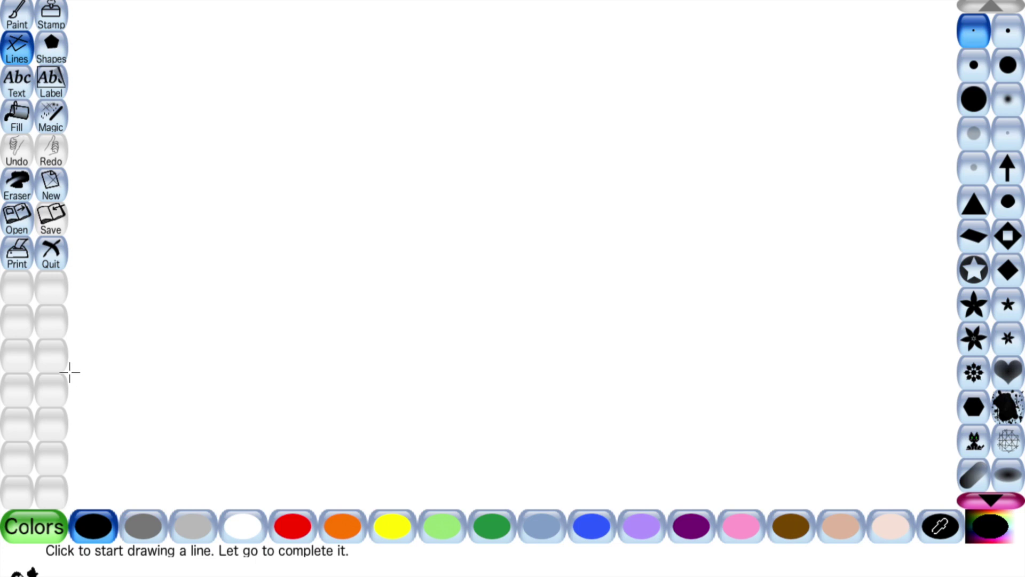
pyautogui.moveTo(69, 371)
pyautogui.mouseDown()
pyautogui.moveTo(504, 345)
pyautogui.moveTo(760, 383)
pyautogui.moveTo(954, 360)
pyautogui.moveTo(1019, 369)
pyautogui.mouseUp()
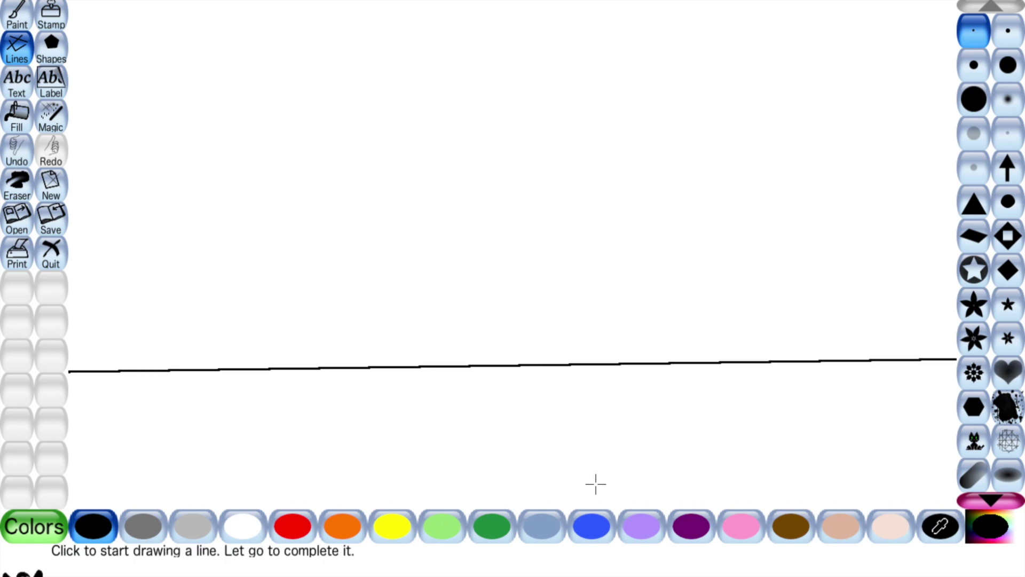
pyautogui.click(16, 115)
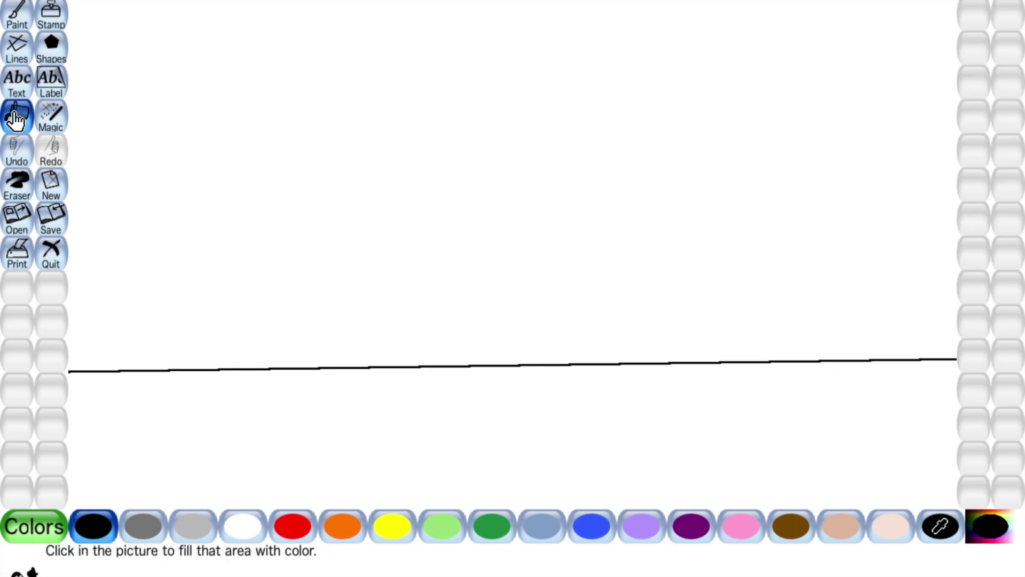
pyautogui.click(499, 534)
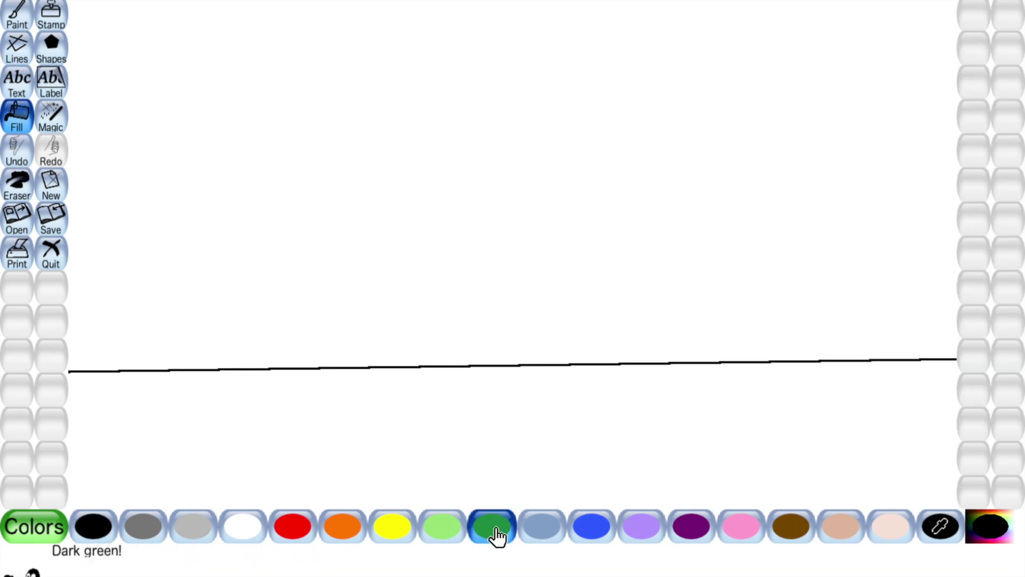
pyautogui.click(16, 118)
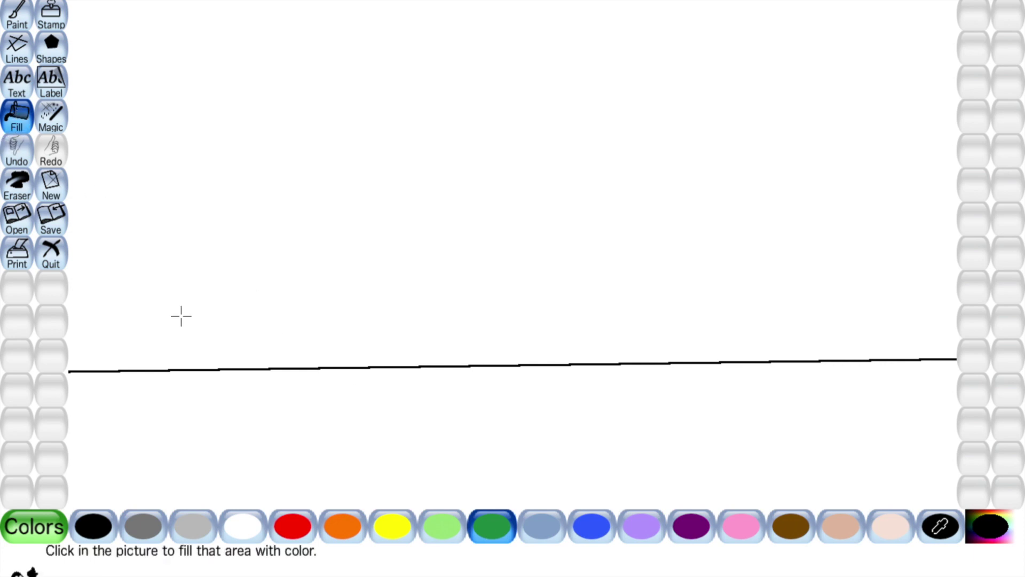
pyautogui.click(191, 406)
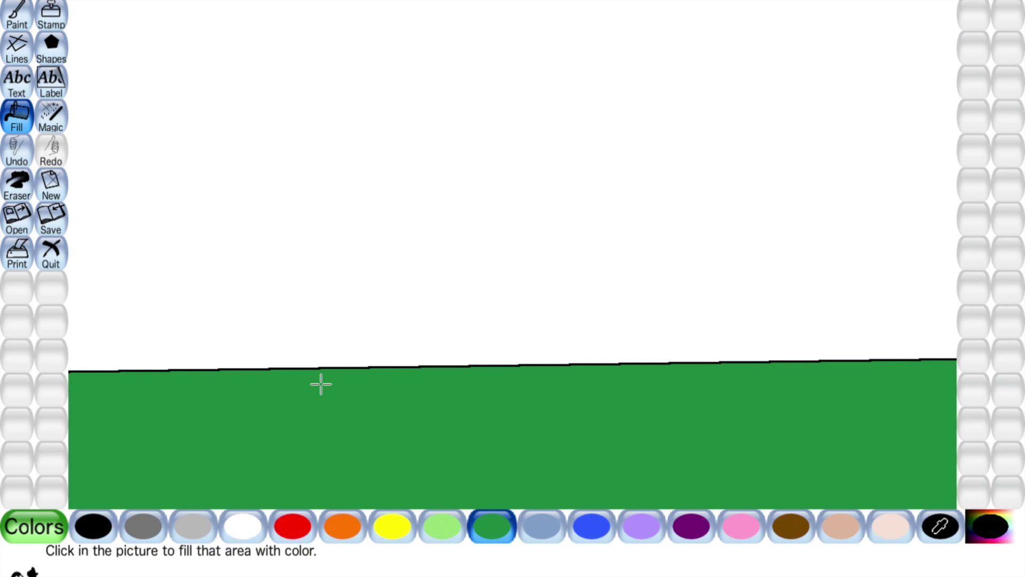
# Step: Mix a cyan colour and fill the white sky above the horizon with it
pyautogui.click(981, 532)
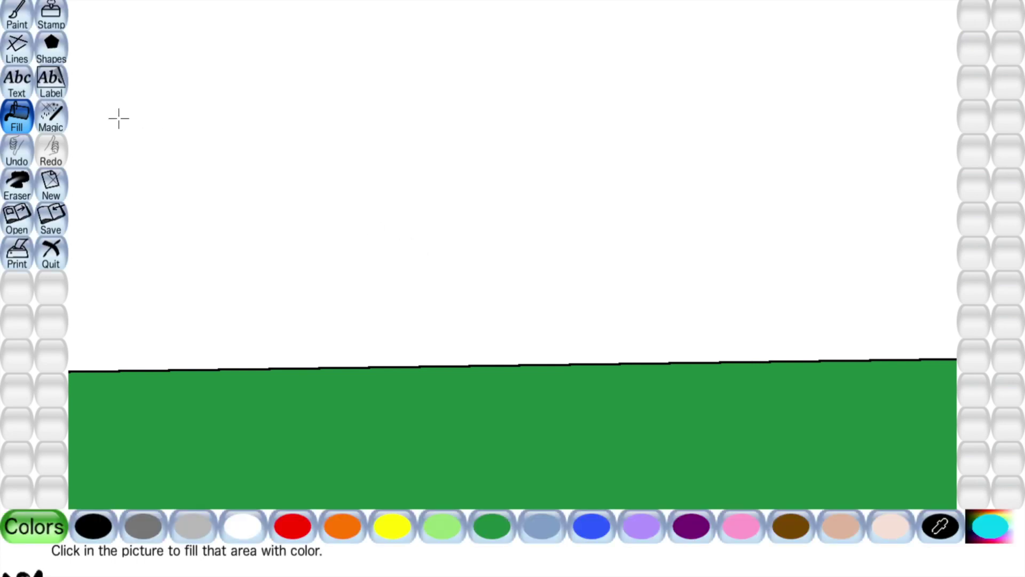
pyautogui.click(181, 116)
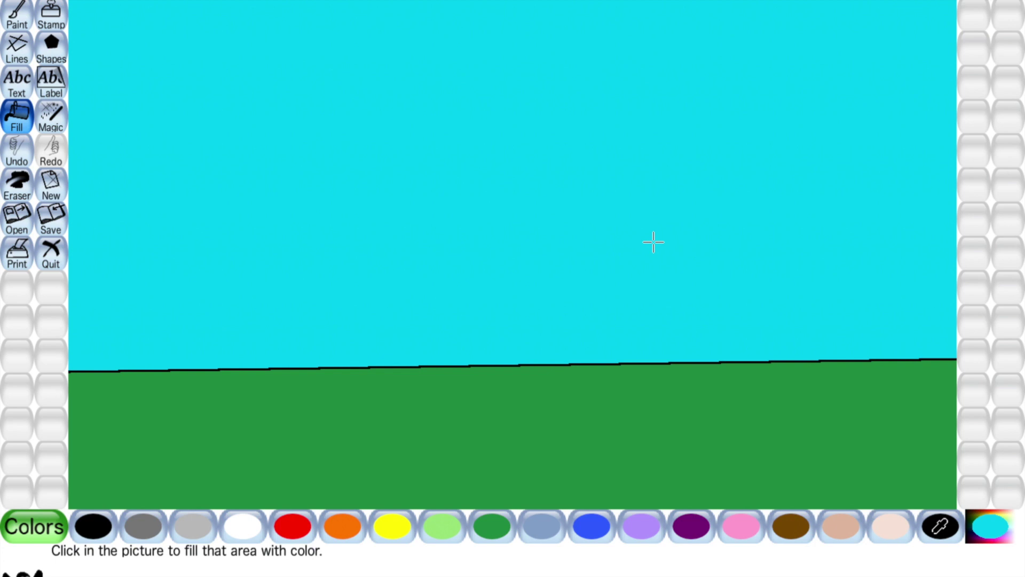
pyautogui.click(54, 117)
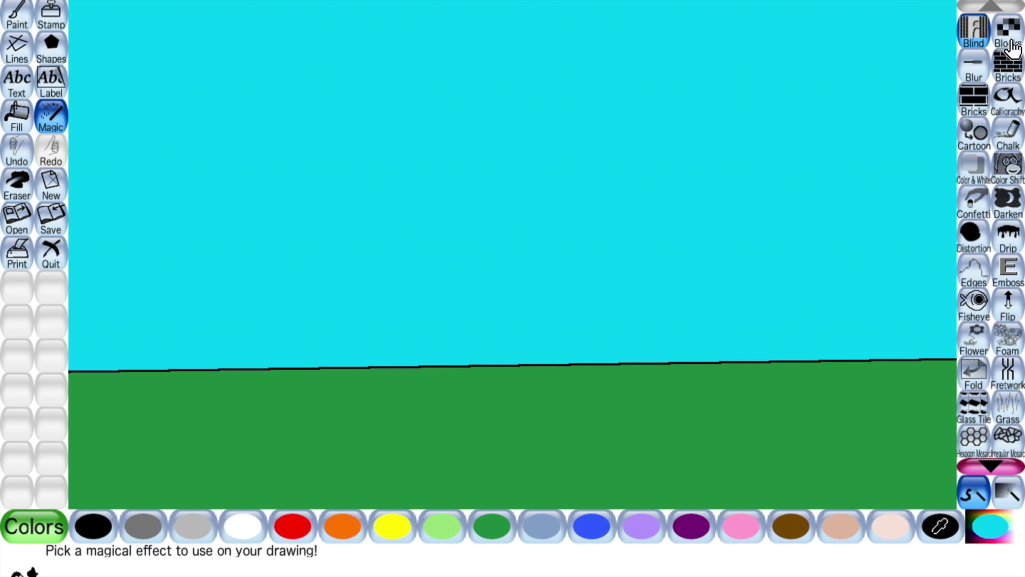
# Step: Paint Grass magic strokes down the left edge, along the bottom and across the rest of the meadow
pyautogui.click(1016, 411)
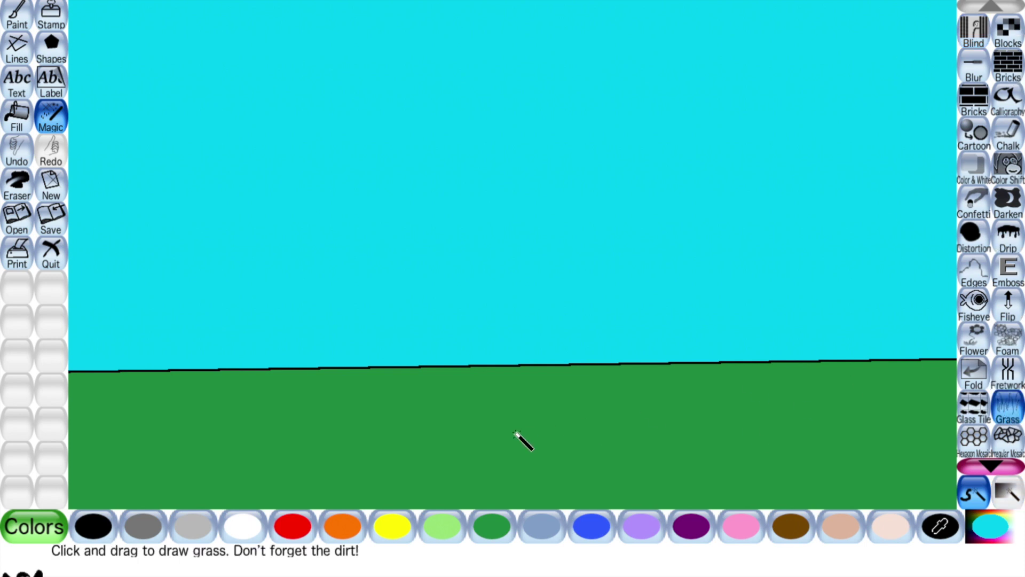
pyautogui.moveTo(70, 376)
pyautogui.mouseDown()
pyautogui.moveTo(89, 486)
pyautogui.moveTo(205, 499)
pyautogui.moveTo(369, 491)
pyautogui.mouseUp()
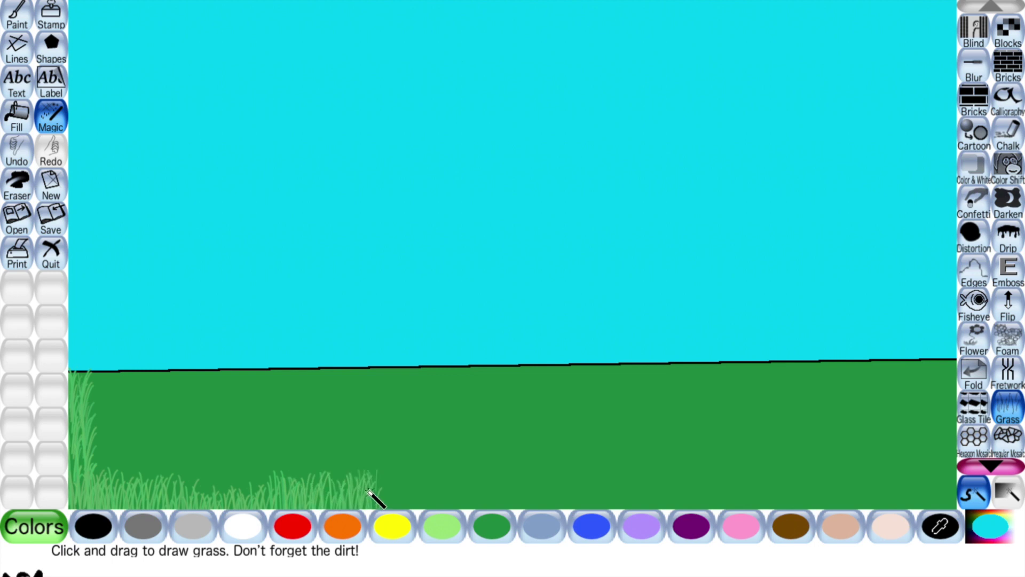
pyautogui.moveTo(376, 491)
pyautogui.mouseDown()
pyautogui.moveTo(456, 509)
pyautogui.moveTo(531, 498)
pyautogui.mouseUp()
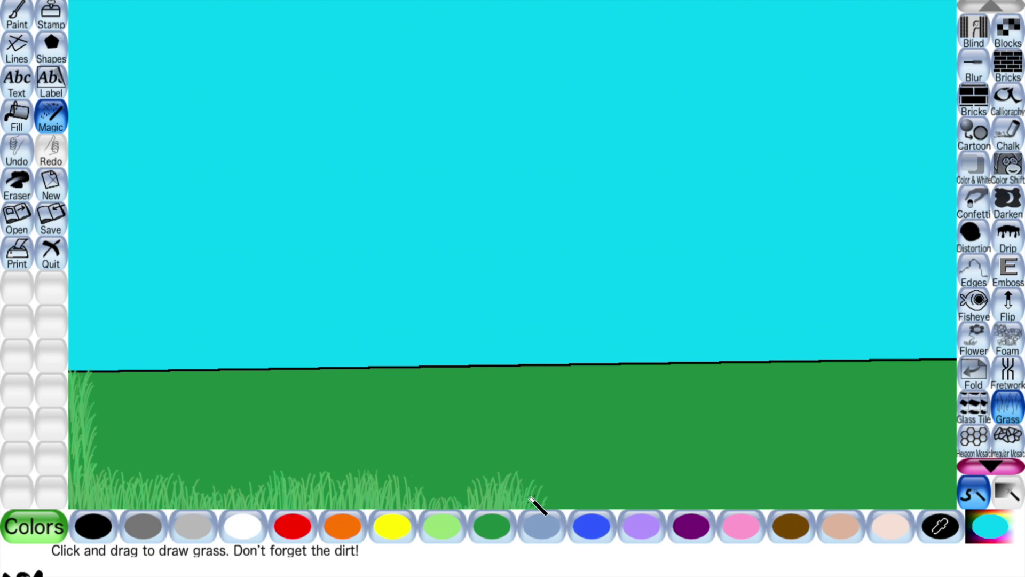
pyautogui.moveTo(554, 497)
pyautogui.mouseDown()
pyautogui.moveTo(833, 500)
pyautogui.moveTo(955, 480)
pyautogui.moveTo(877, 460)
pyautogui.moveTo(791, 458)
pyautogui.moveTo(327, 476)
pyautogui.moveTo(288, 474)
pyautogui.moveTo(265, 454)
pyautogui.moveTo(633, 420)
pyautogui.moveTo(829, 436)
pyautogui.moveTo(913, 424)
pyautogui.moveTo(938, 426)
pyautogui.moveTo(934, 436)
pyautogui.moveTo(941, 367)
pyautogui.moveTo(700, 376)
pyautogui.moveTo(765, 392)
pyautogui.moveTo(852, 395)
pyautogui.moveTo(492, 418)
pyautogui.moveTo(608, 417)
pyautogui.moveTo(424, 407)
pyautogui.moveTo(534, 392)
pyautogui.moveTo(636, 397)
pyautogui.moveTo(559, 376)
pyautogui.moveTo(687, 368)
pyautogui.moveTo(602, 376)
pyautogui.moveTo(441, 362)
pyautogui.moveTo(322, 376)
pyautogui.moveTo(487, 392)
pyautogui.moveTo(290, 404)
pyautogui.moveTo(252, 416)
pyautogui.moveTo(369, 418)
pyautogui.moveTo(185, 451)
pyautogui.moveTo(347, 399)
pyautogui.moveTo(188, 395)
pyautogui.moveTo(271, 383)
pyautogui.moveTo(204, 377)
pyautogui.moveTo(307, 373)
pyautogui.moveTo(232, 359)
pyautogui.moveTo(133, 362)
pyautogui.moveTo(136, 404)
pyautogui.moveTo(109, 381)
pyautogui.moveTo(167, 388)
pyautogui.moveTo(114, 430)
pyautogui.moveTo(135, 467)
pyautogui.moveTo(454, 444)
pyautogui.mouseUp()
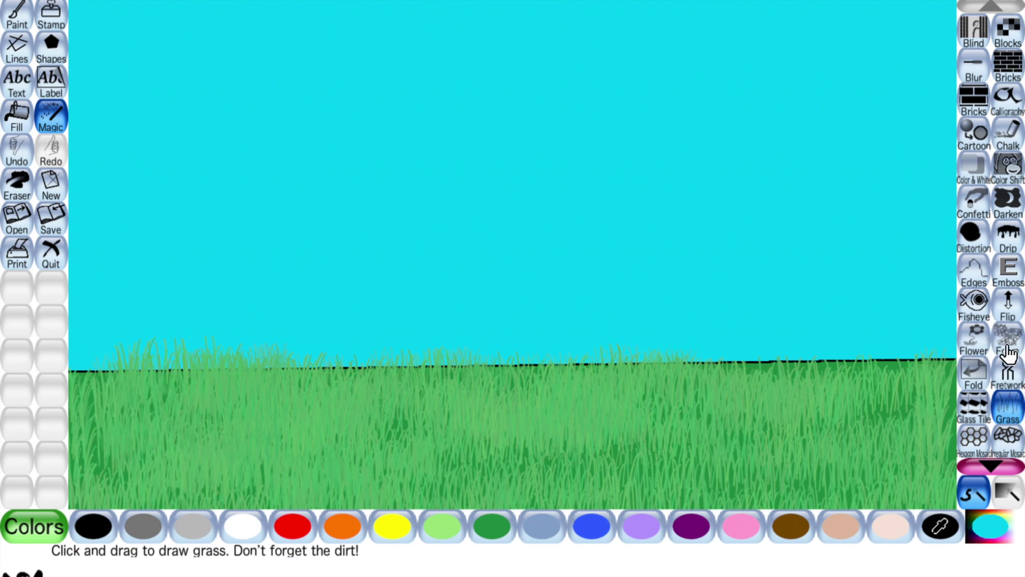
pyautogui.click(969, 354)
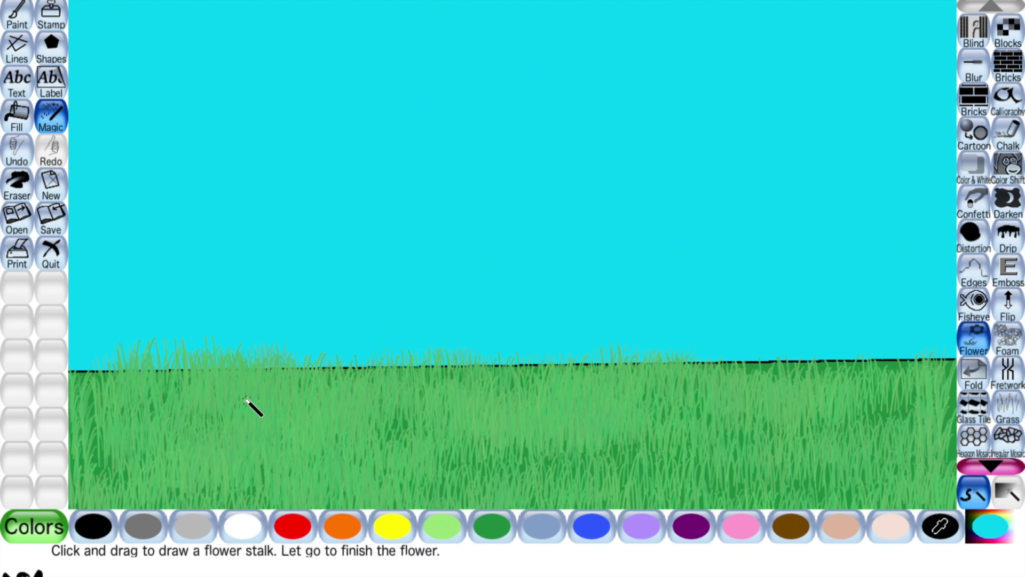
# Step: Draw a cluster of white flowers on the left side of the meadow
pyautogui.click(239, 526)
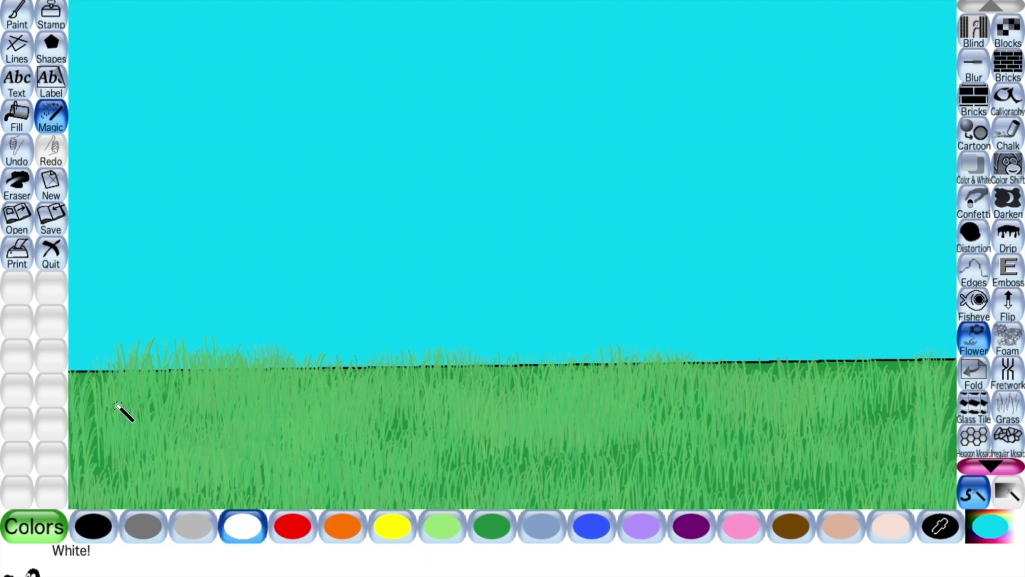
pyautogui.moveTo(115, 374); pyautogui.dragTo(119, 432)
pyautogui.moveTo(119, 431); pyautogui.dragTo(119, 460)
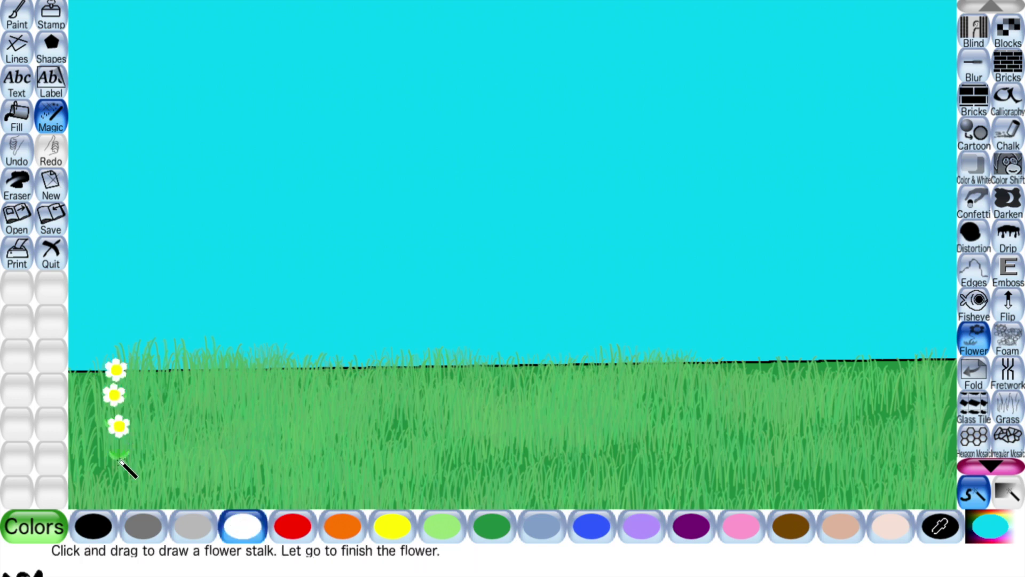
pyautogui.moveTo(172, 370)
pyautogui.mouseDown()
pyautogui.moveTo(177, 419)
pyautogui.moveTo(140, 475)
pyautogui.mouseUp()
pyautogui.moveTo(239, 447); pyautogui.dragTo(239, 481)
pyautogui.moveTo(210, 421); pyautogui.dragTo(209, 388)
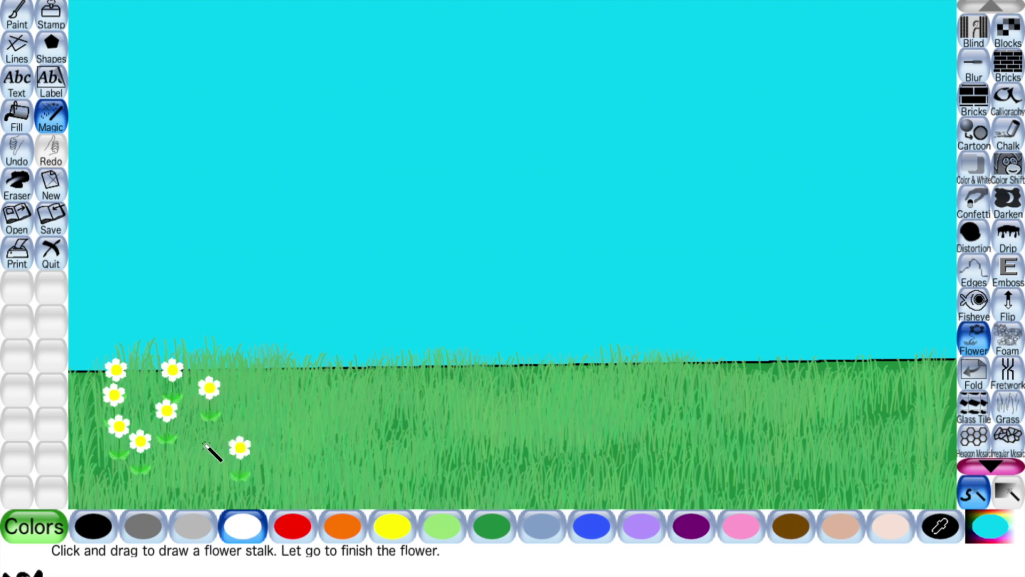
pyautogui.moveTo(193, 466); pyautogui.dragTo(193, 466)
pyautogui.moveTo(288, 374); pyautogui.dragTo(288, 410)
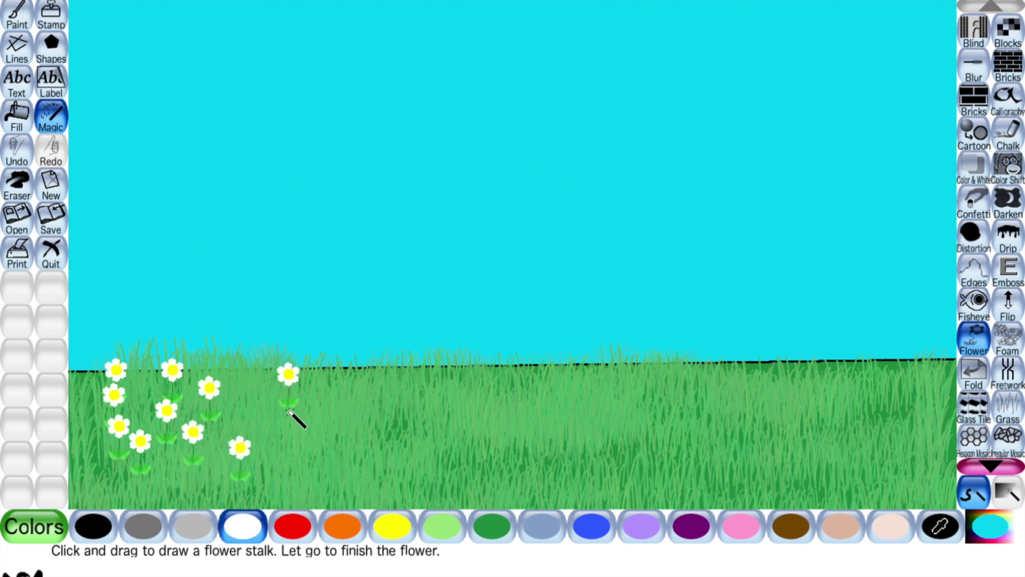
pyautogui.moveTo(297, 457); pyautogui.dragTo(296, 424)
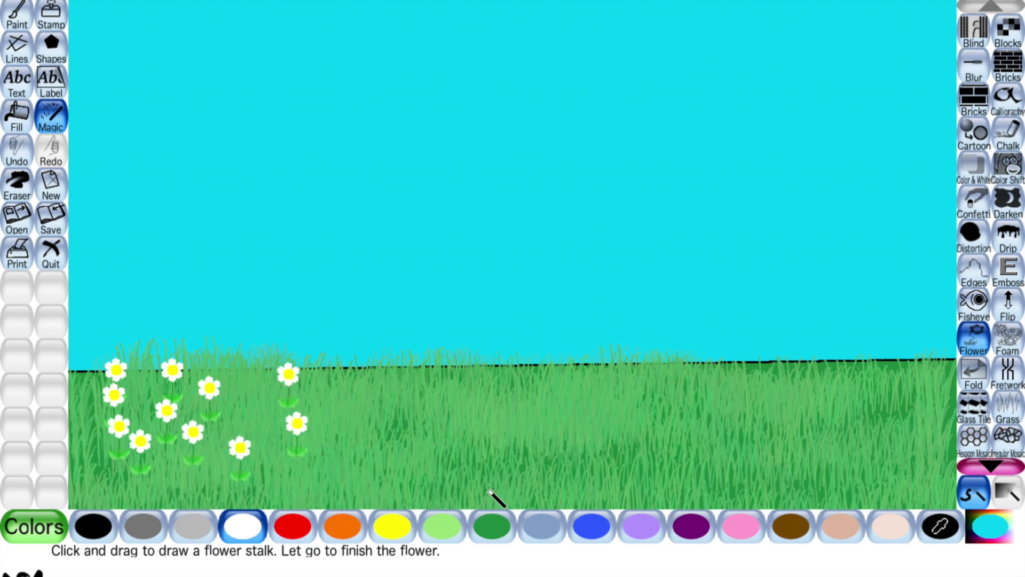
# Step: Add lavender flowers with stalks across the middle of the meadow
pyautogui.click(643, 528)
pyautogui.moveTo(374, 442); pyautogui.dragTo(337, 372)
pyautogui.moveTo(338, 468); pyautogui.dragTo(332, 430)
pyautogui.moveTo(440, 462)
pyautogui.mouseDown()
pyautogui.moveTo(442, 427)
pyautogui.moveTo(409, 403)
pyautogui.moveTo(408, 368)
pyautogui.mouseUp()
pyautogui.moveTo(395, 463); pyautogui.dragTo(391, 428)
pyautogui.moveTo(591, 472); pyautogui.dragTo(591, 437)
pyautogui.moveTo(524, 427); pyautogui.dragTo(523, 391)
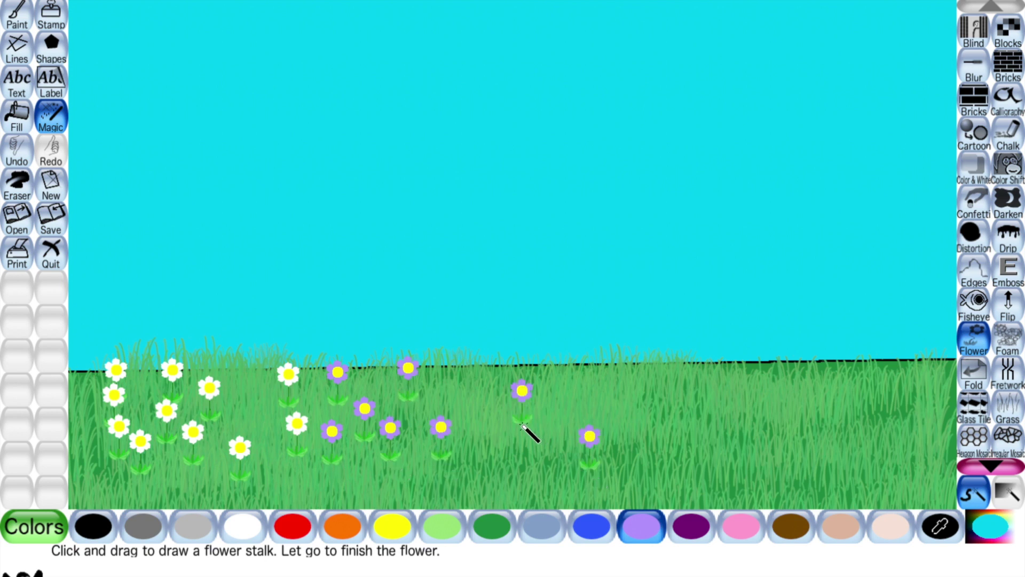
pyautogui.moveTo(501, 474); pyautogui.dragTo(502, 439)
pyautogui.moveTo(460, 407); pyautogui.dragTo(460, 372)
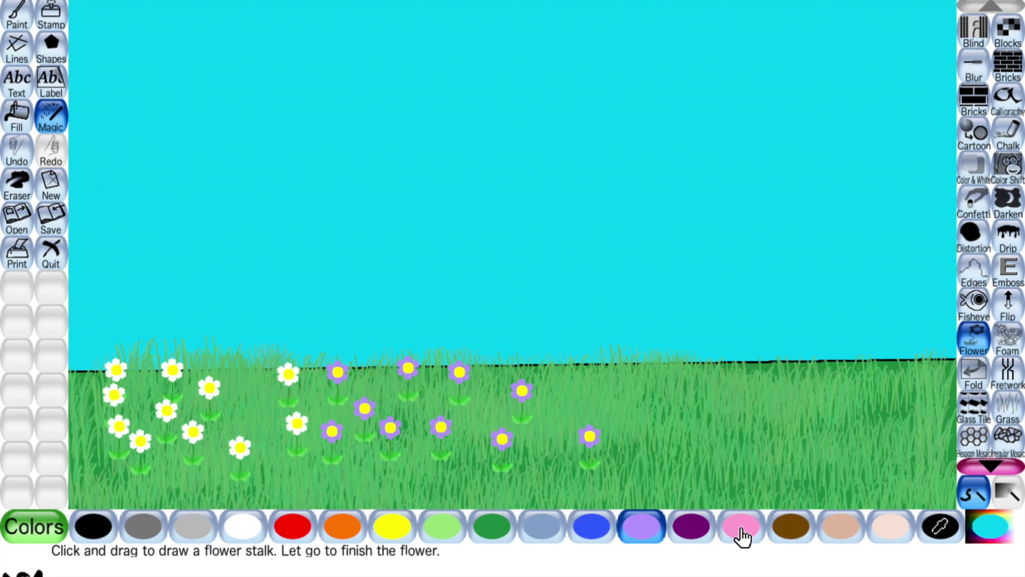
# Step: Add blue flowers to the right of the lavender ones
pyautogui.click(592, 527)
pyautogui.moveTo(647, 460); pyautogui.dragTo(652, 397)
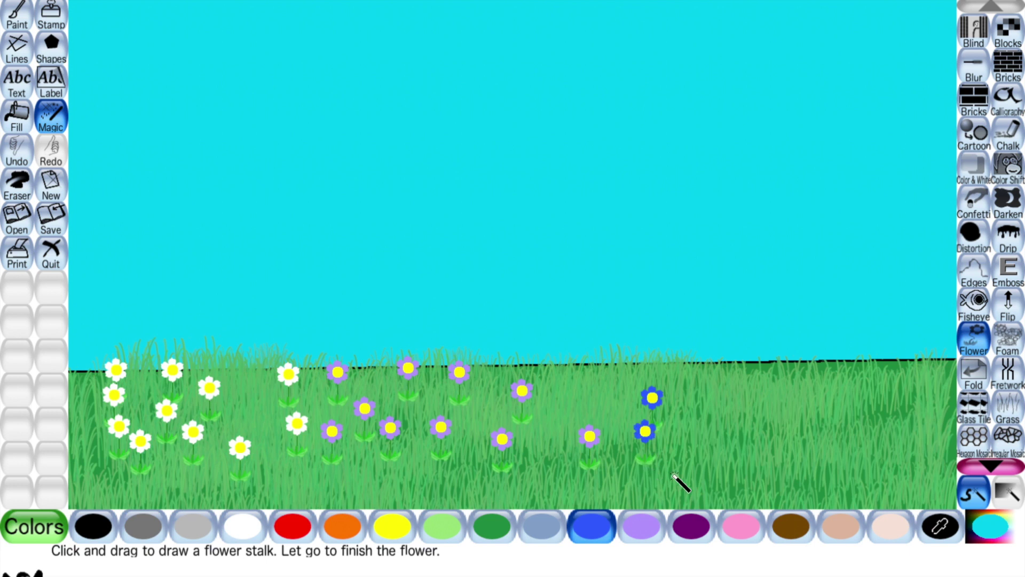
pyautogui.moveTo(705, 472); pyautogui.dragTo(708, 375)
pyautogui.moveTo(668, 482); pyautogui.dragTo(668, 450)
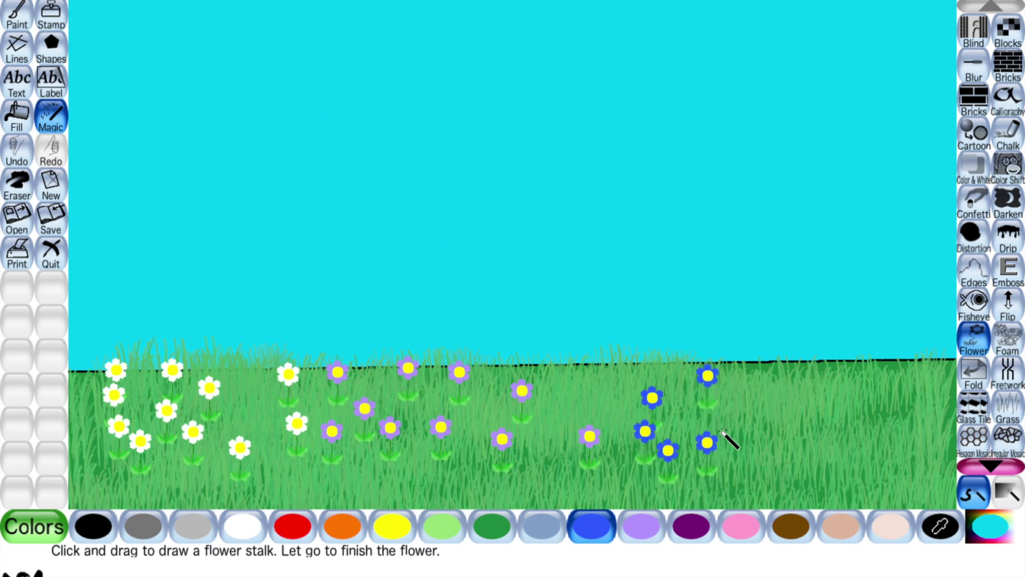
pyautogui.moveTo(778, 429)
pyautogui.mouseDown()
pyautogui.moveTo(780, 398)
pyautogui.moveTo(751, 393)
pyautogui.mouseUp()
pyautogui.moveTo(783, 478); pyautogui.dragTo(780, 444)
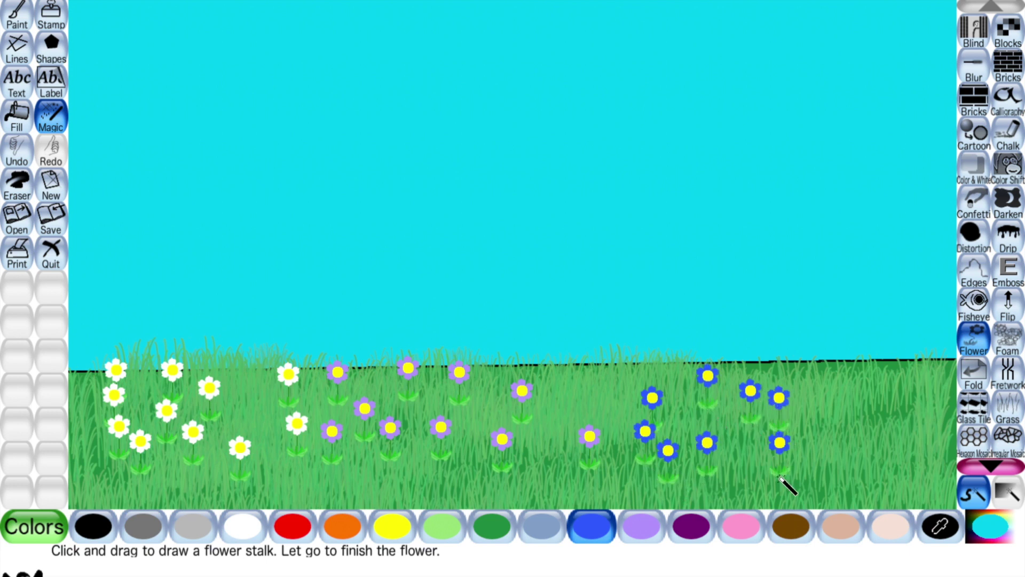
# Step: Grow pink flowers near the right edge and one in the middle of the meadow
pyautogui.click(728, 532)
pyautogui.moveTo(834, 482); pyautogui.dragTo(829, 448)
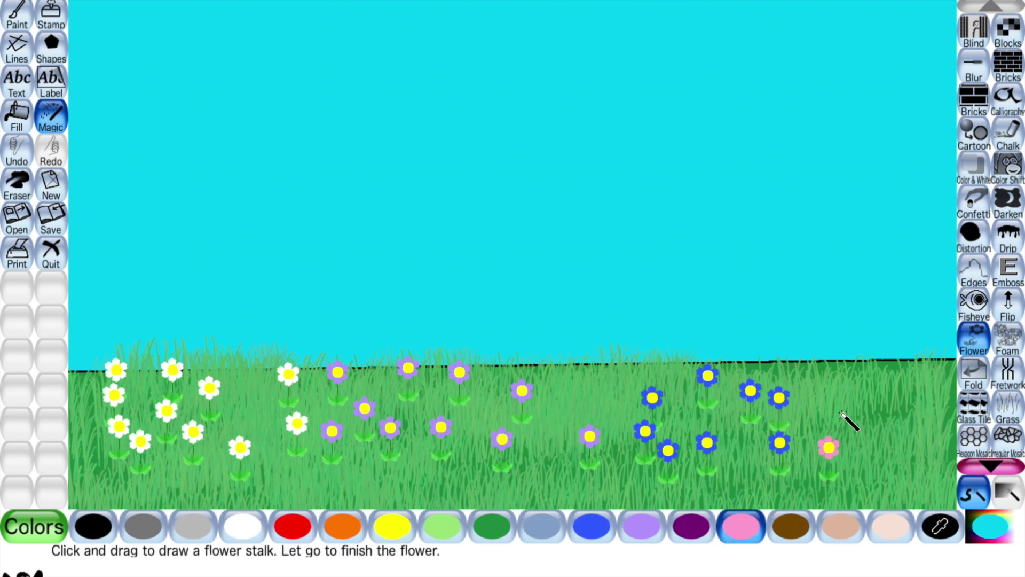
pyautogui.moveTo(846, 411); pyautogui.dragTo(843, 371)
pyautogui.moveTo(895, 463); pyautogui.dragTo(894, 430)
pyautogui.moveTo(932, 357); pyautogui.dragTo(932, 393)
pyautogui.moveTo(909, 438); pyautogui.dragTo(910, 472)
pyautogui.moveTo(569, 407); pyautogui.dragTo(568, 372)
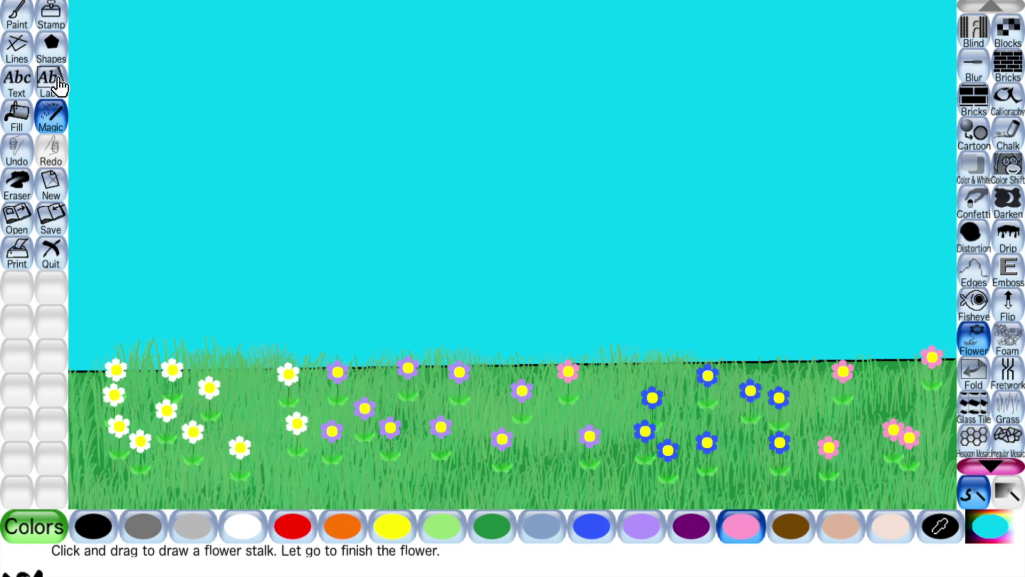
# Step: Stamp a large palm tree at the right and a smaller one beside it
pyautogui.click(58, 35)
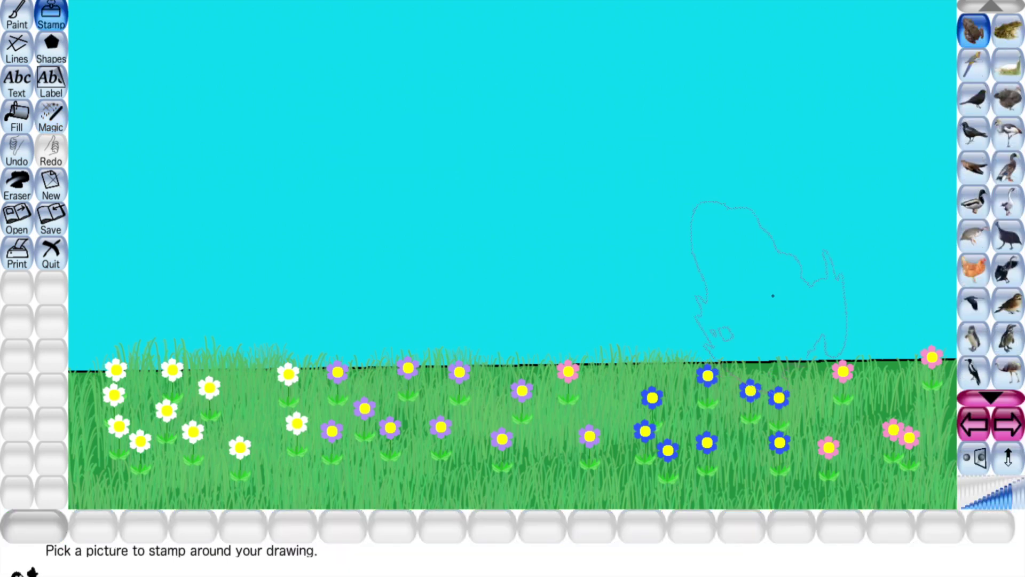
pyautogui.click(1009, 425)
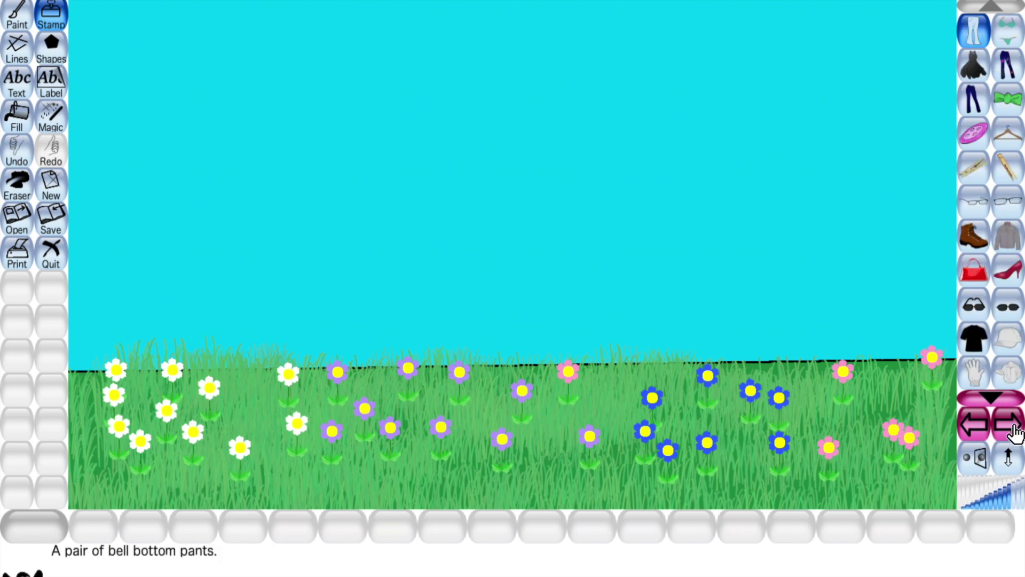
pyautogui.click(1010, 427)
pyautogui.click(1011, 427)
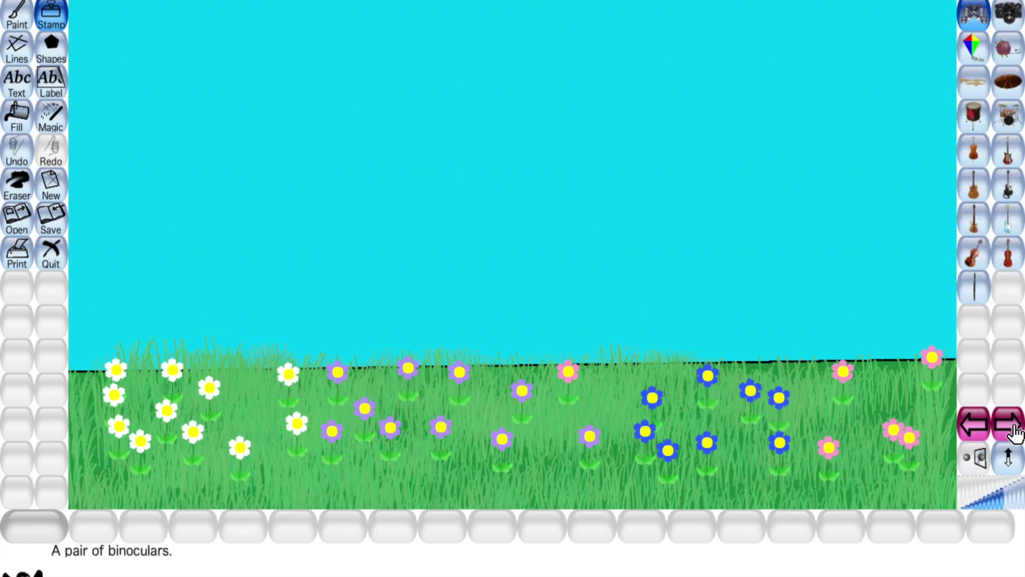
pyautogui.click(1010, 426)
pyautogui.click(1011, 426)
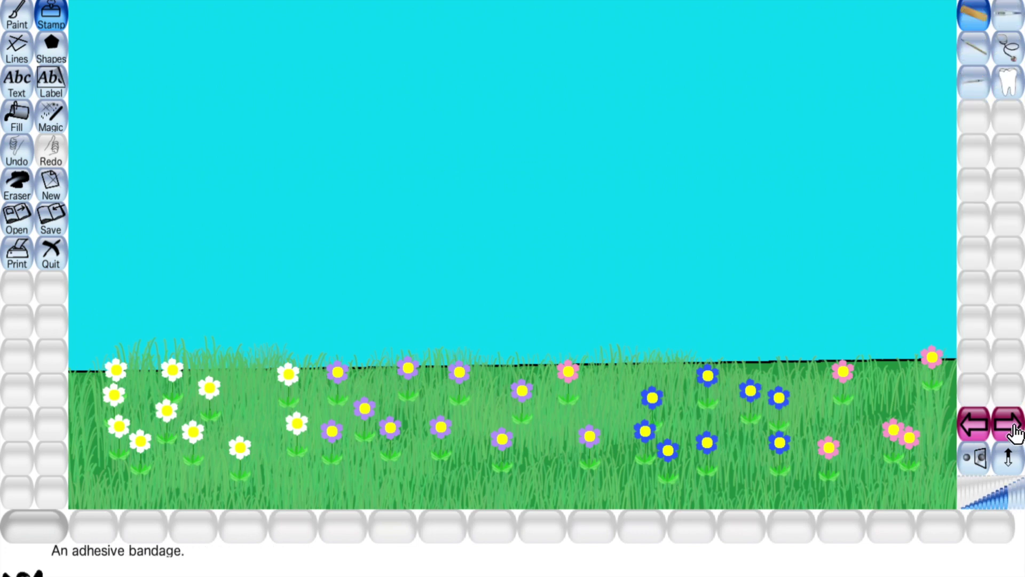
pyautogui.click(1011, 426)
pyautogui.click(1011, 427)
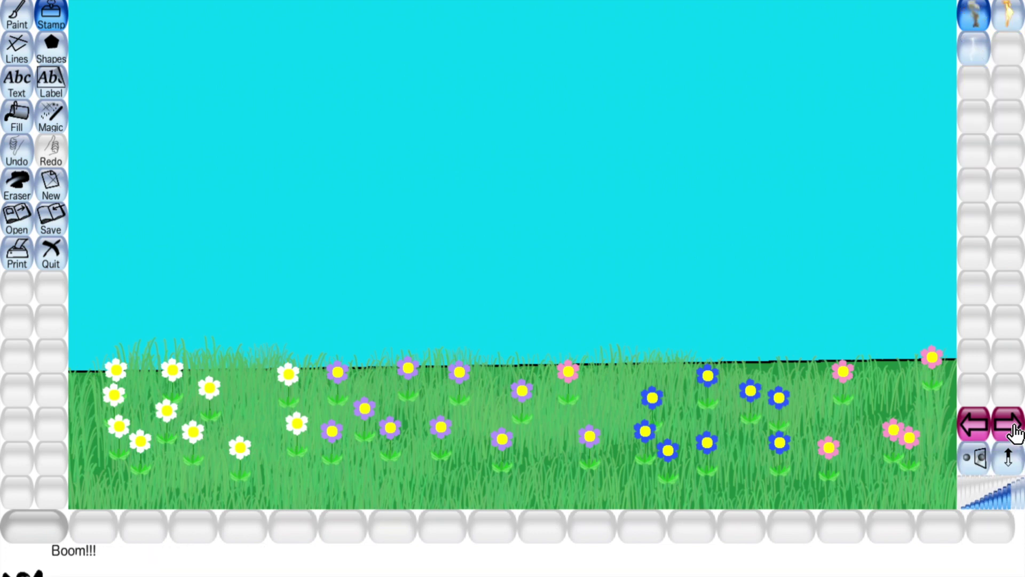
pyautogui.click(1011, 427)
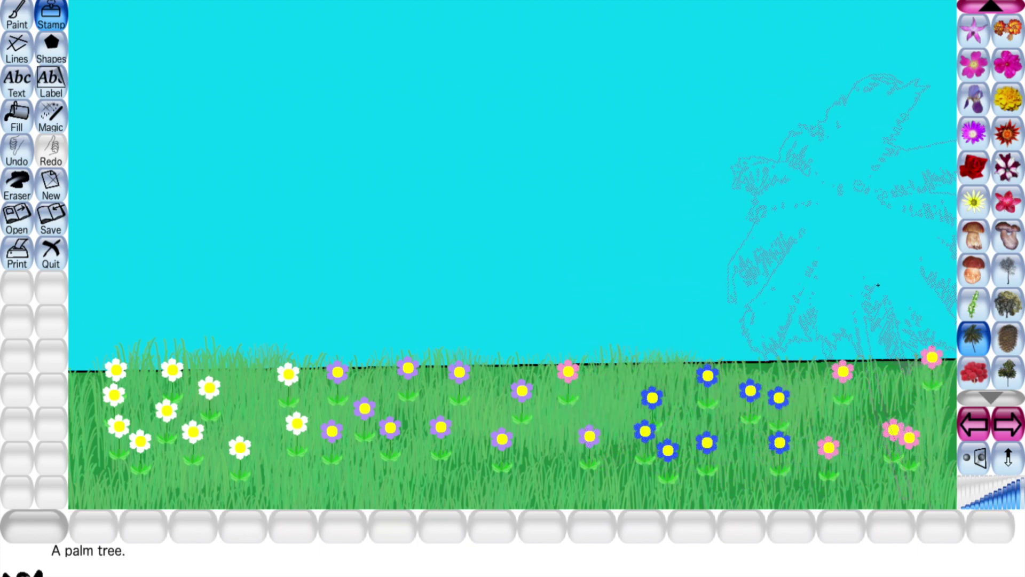
pyautogui.click(878, 286)
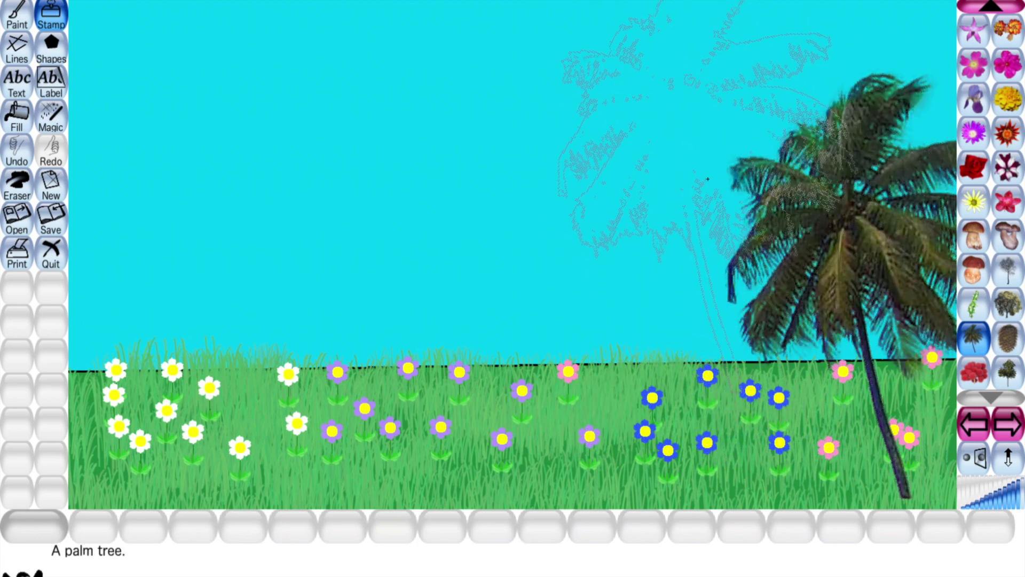
pyautogui.click(986, 505)
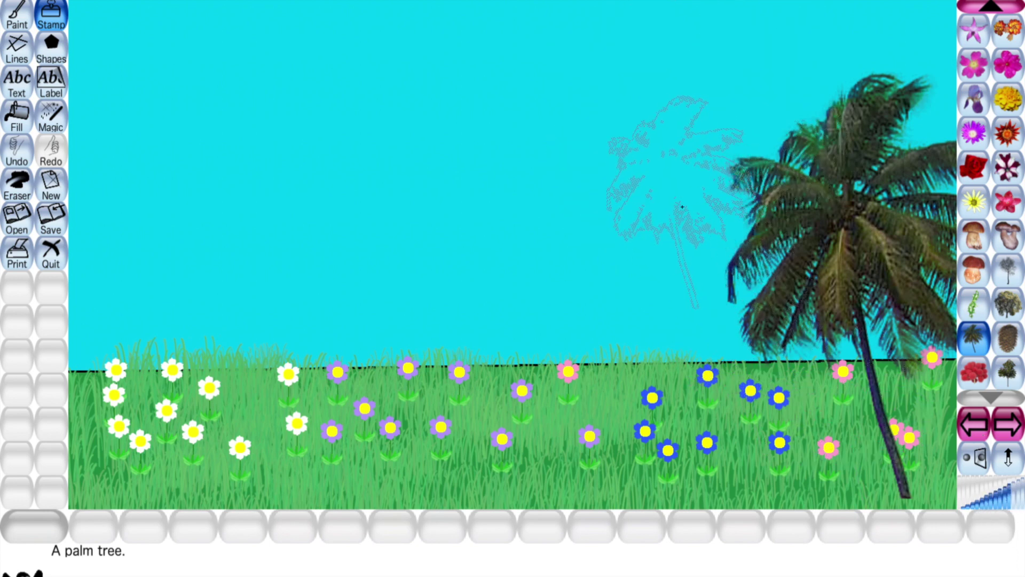
pyautogui.click(683, 259)
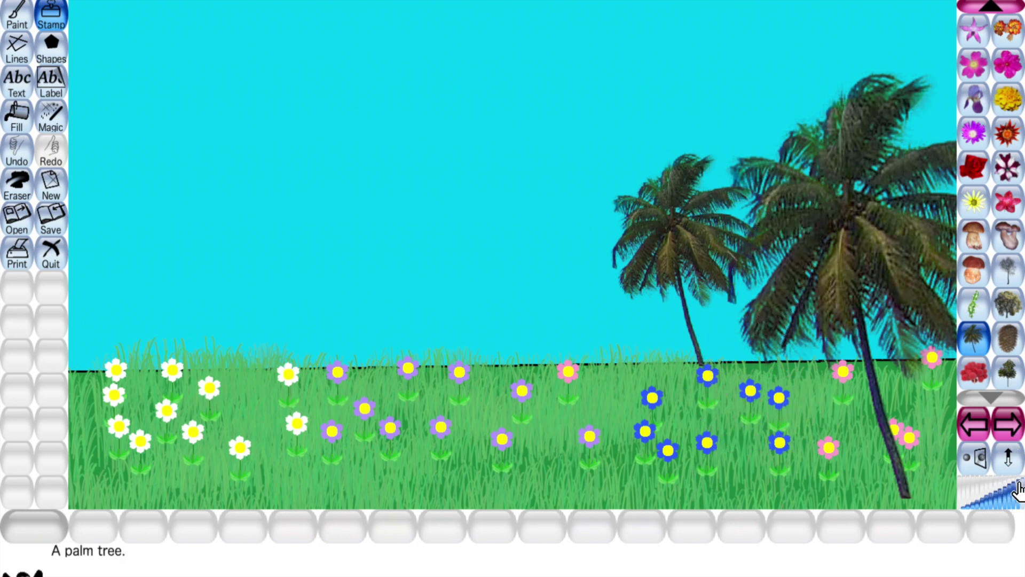
# Step: Stamp a mirrored palm tree at the left edge and a resized one left of centre
pyautogui.click(974, 458)
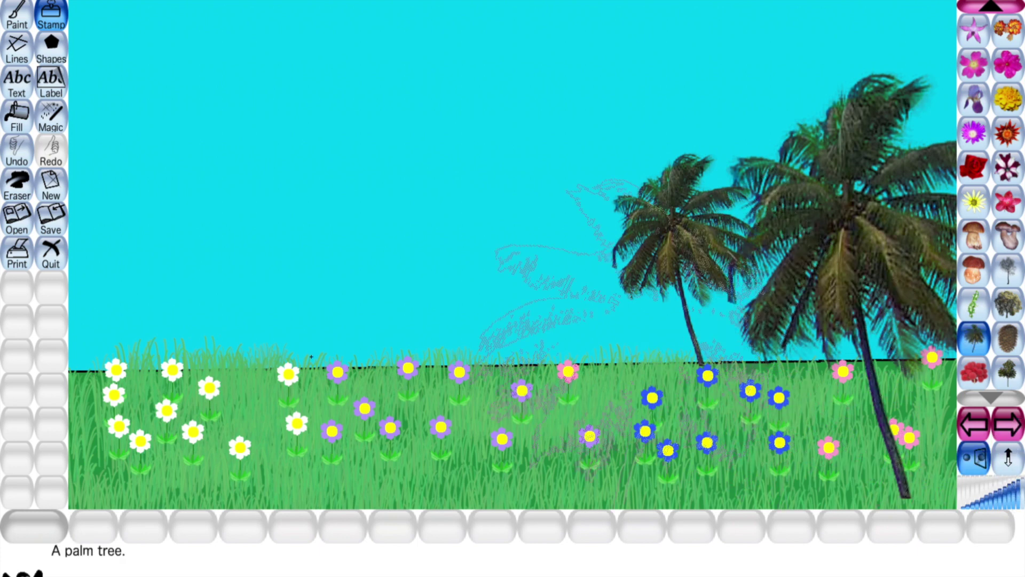
pyautogui.click(190, 291)
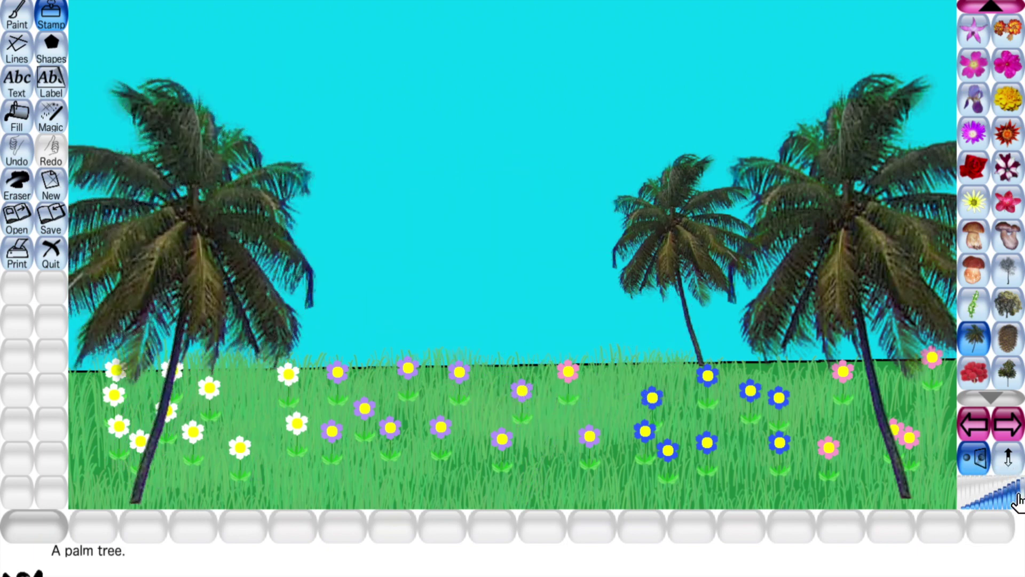
pyautogui.click(996, 498)
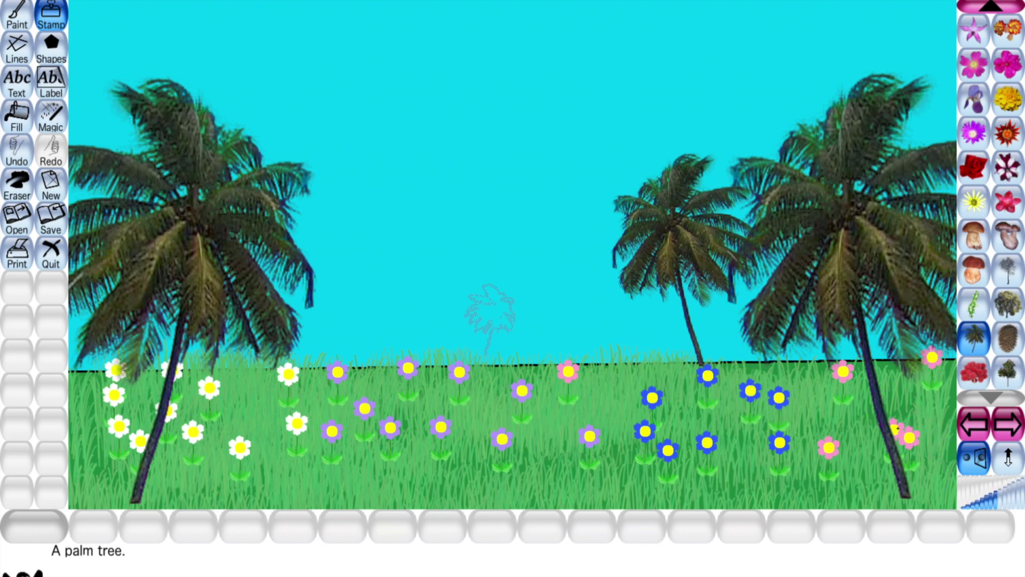
pyautogui.click(1001, 496)
pyautogui.click(1009, 506)
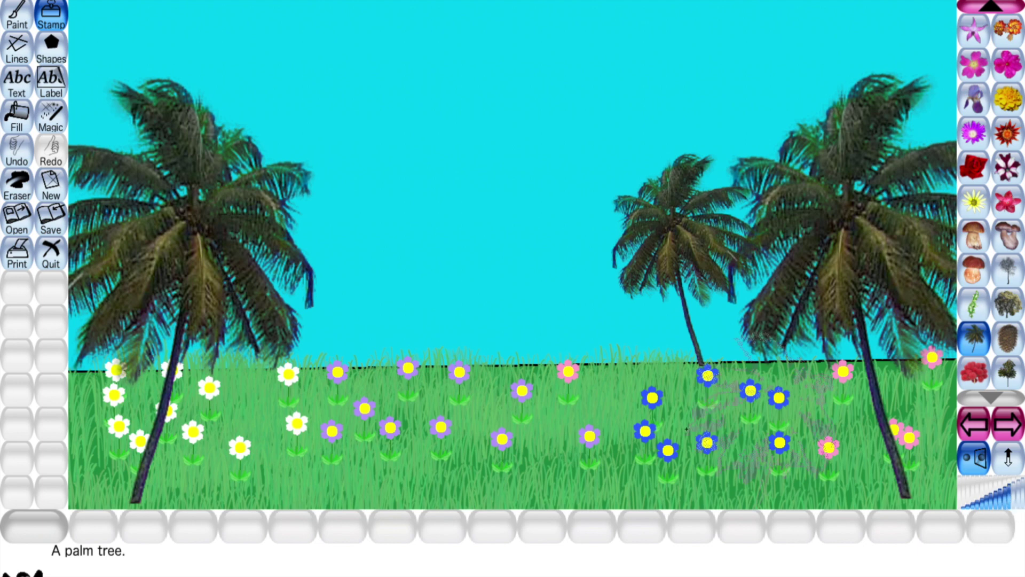
pyautogui.click(384, 256)
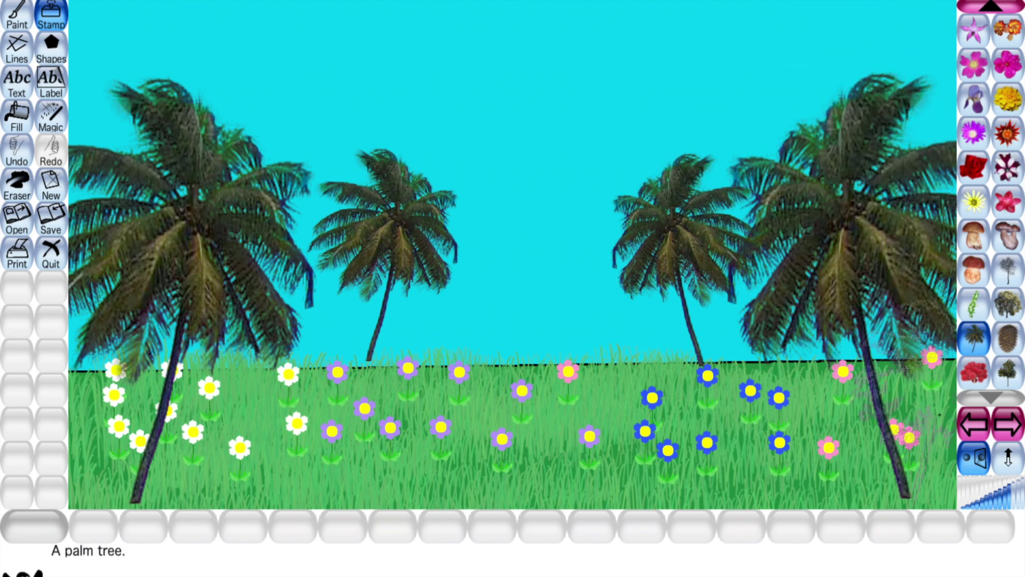
# Step: Stamp The Sun from the space stamps at the top-centre of the sky
pyautogui.click(1009, 425)
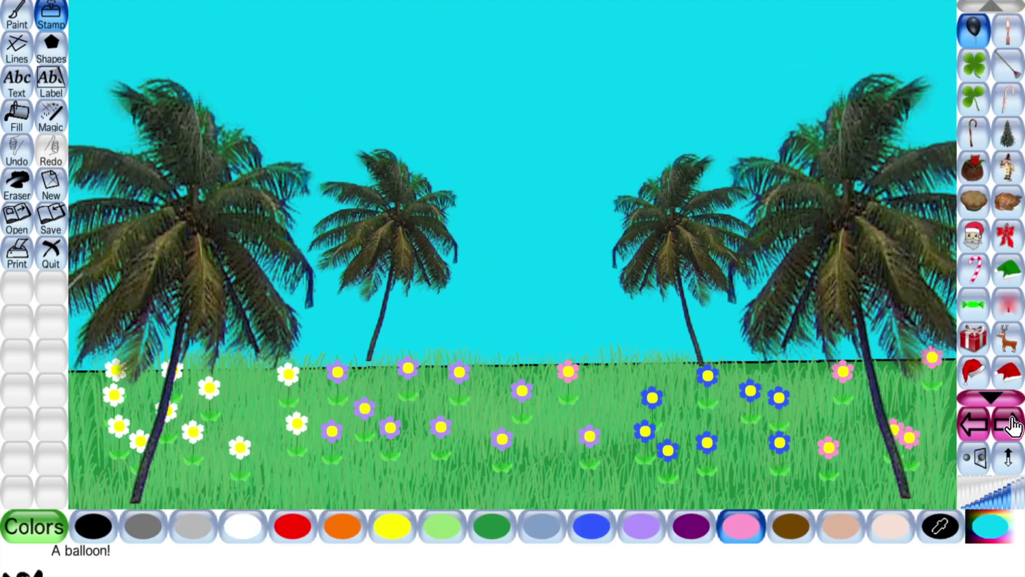
pyautogui.click(1013, 426)
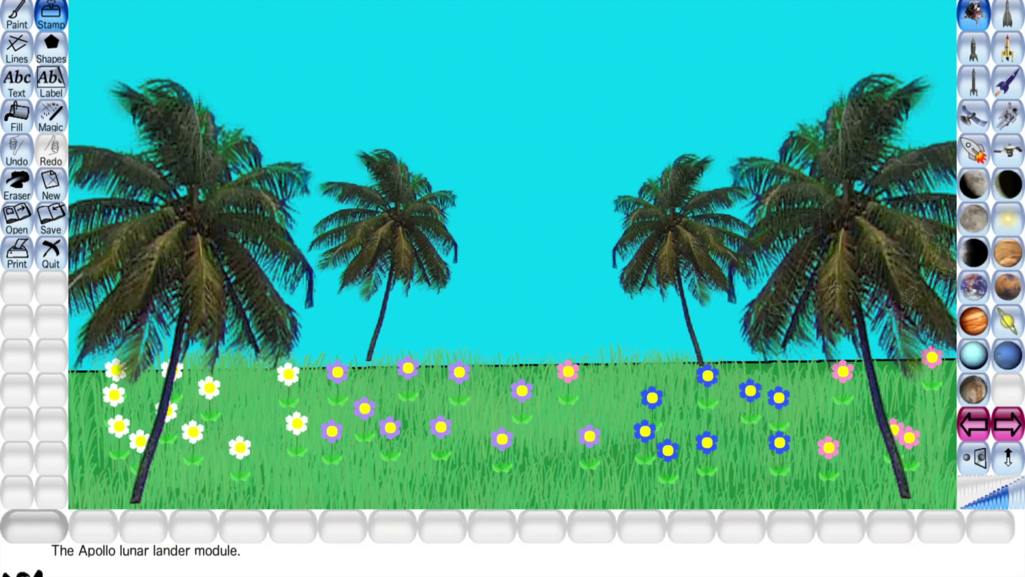
pyautogui.click(1015, 226)
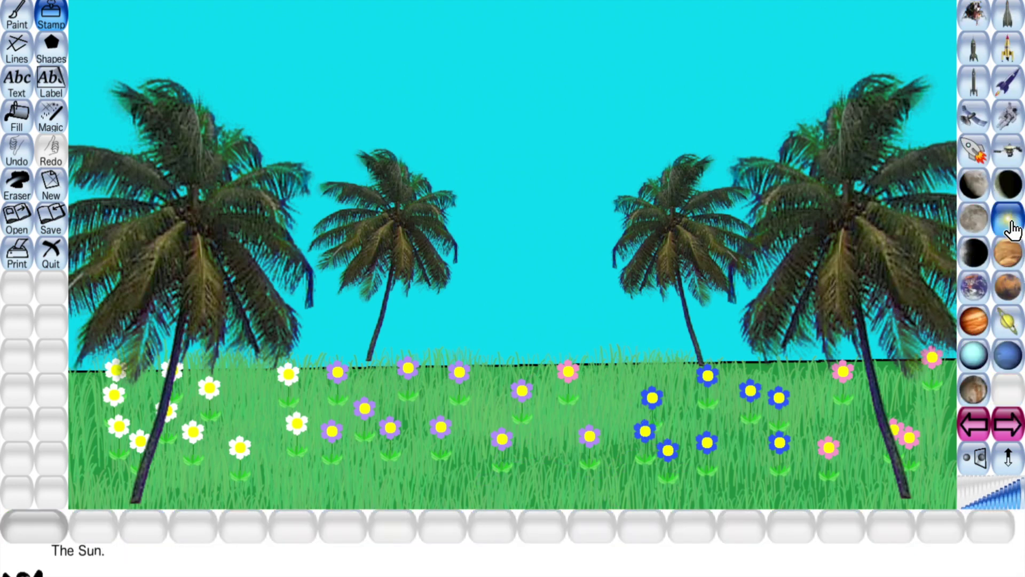
pyautogui.click(606, 57)
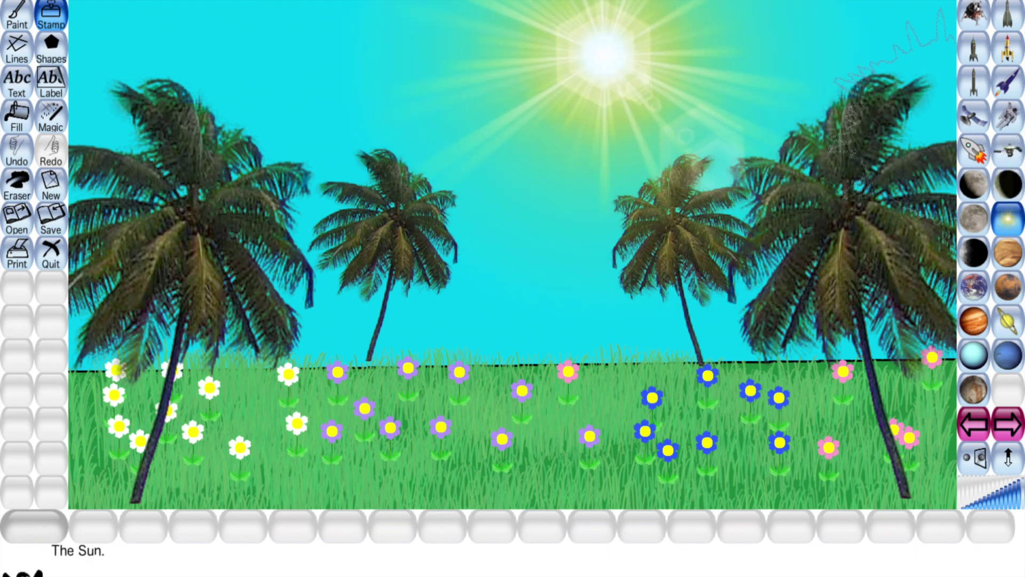
# Step: Page through the stamp groups to reach the frog and bird stamps
pyautogui.click(1008, 419)
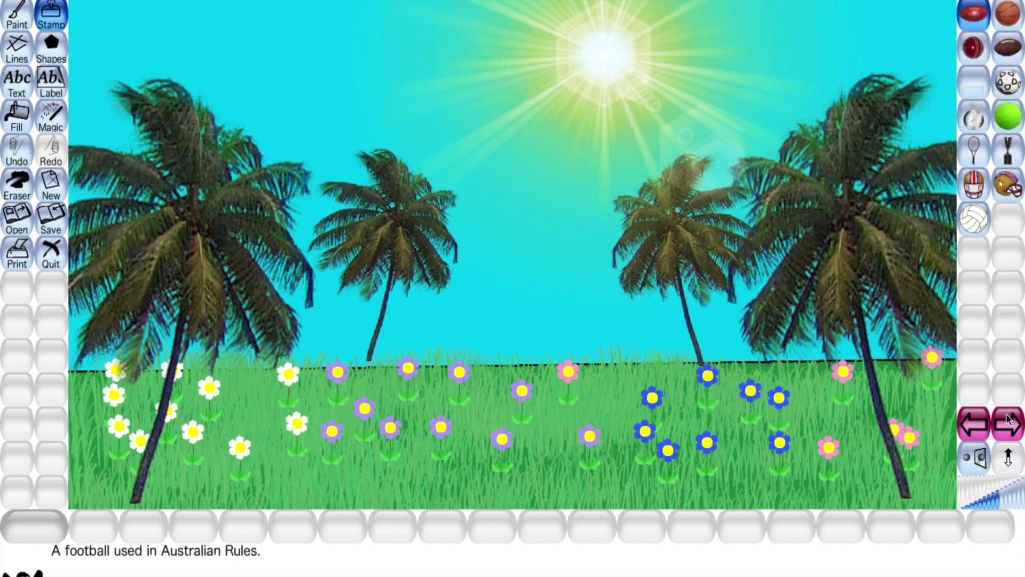
pyautogui.click(1008, 419)
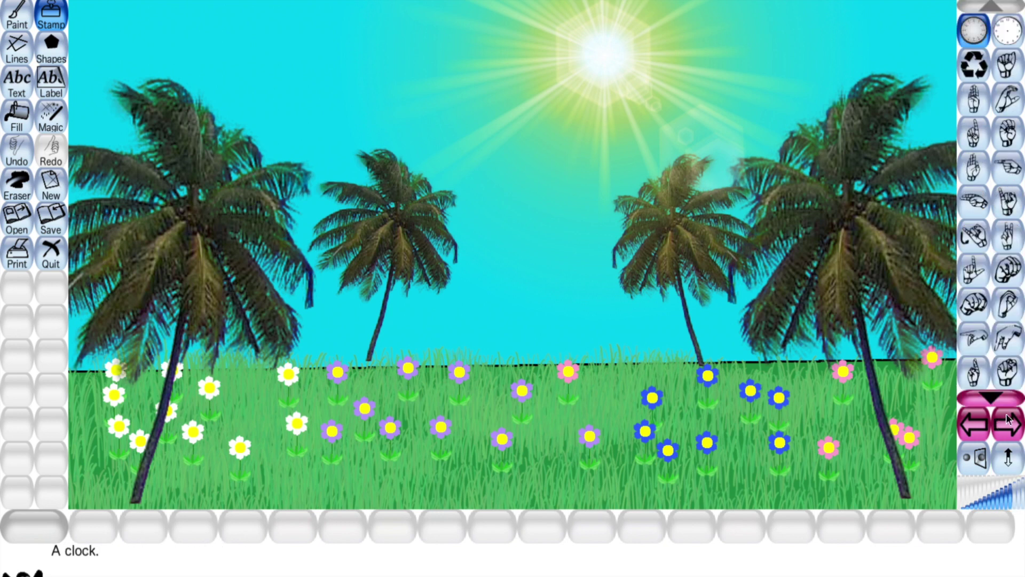
pyautogui.click(1009, 419)
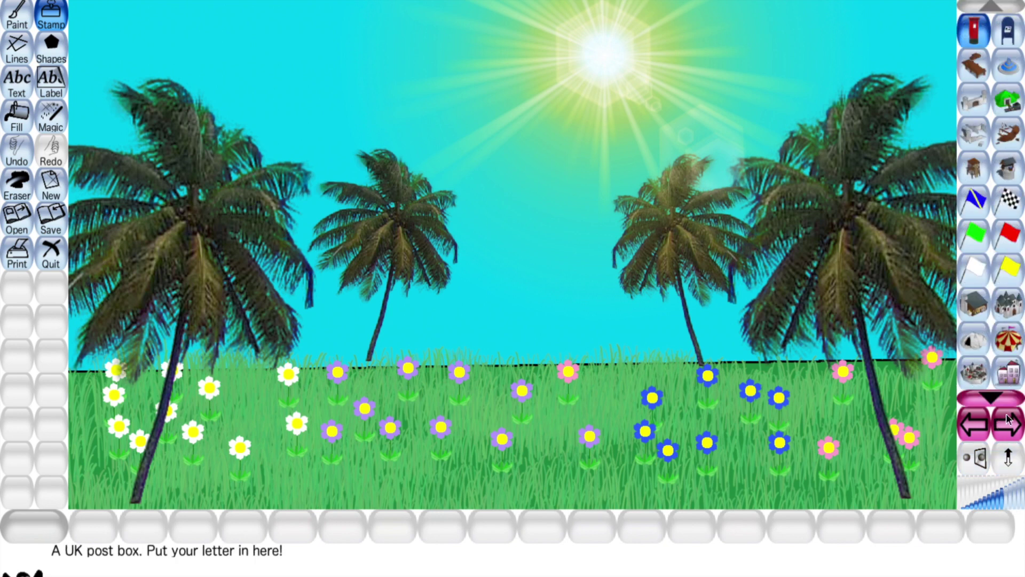
pyautogui.click(1008, 419)
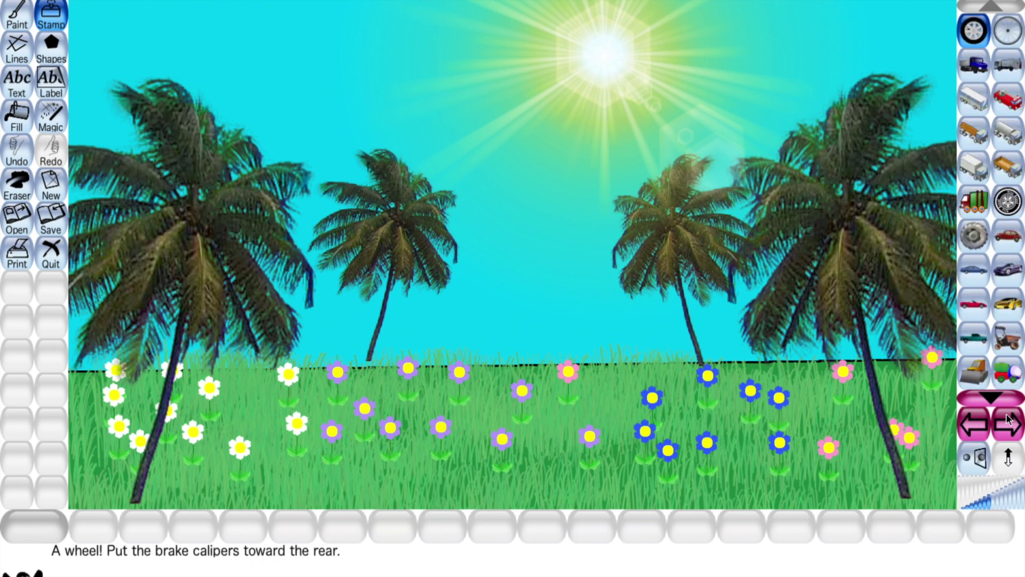
pyautogui.click(1008, 418)
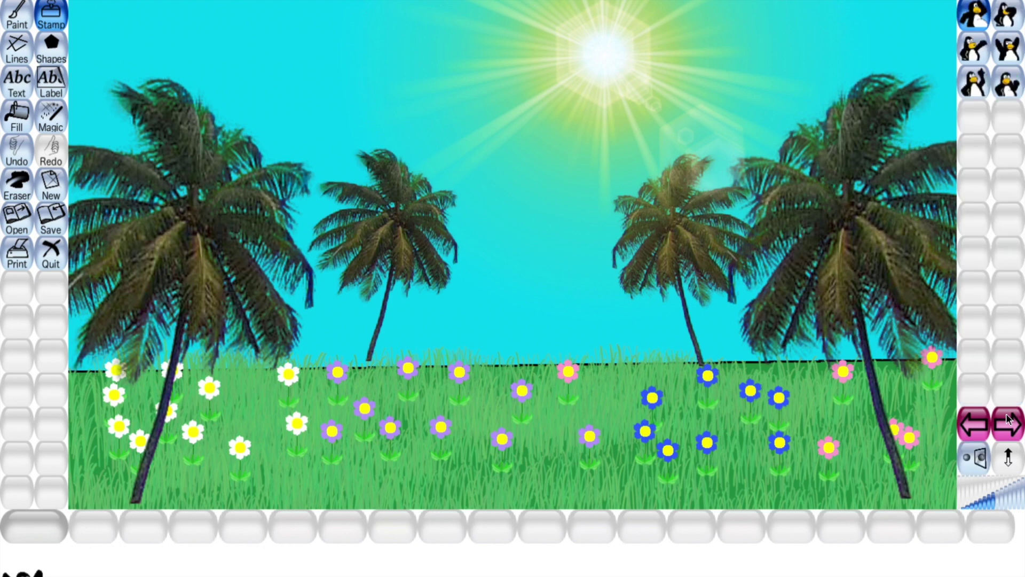
pyautogui.click(1008, 419)
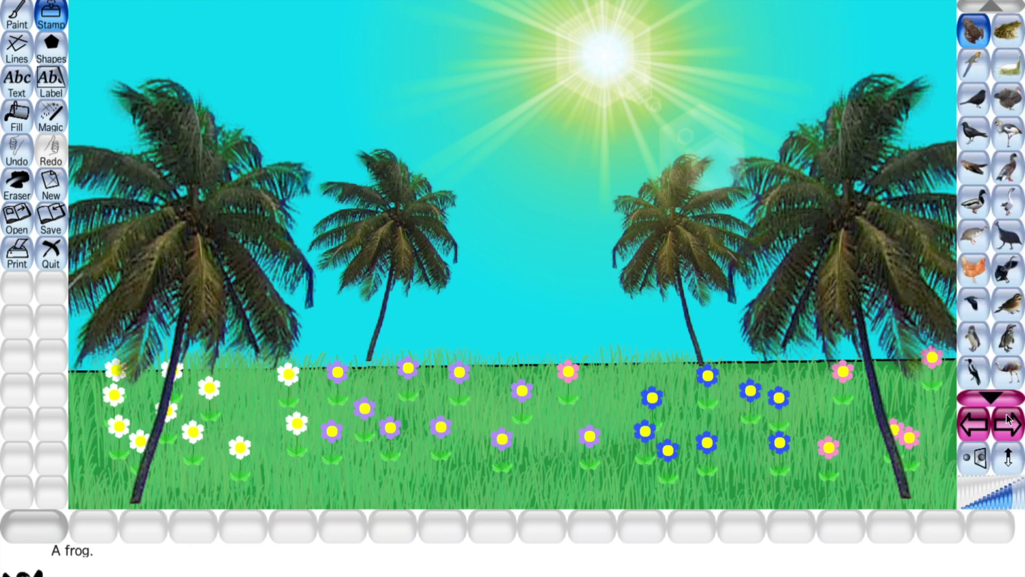
# Step: Stamp a smaller blackbird on the grass and a rainbow lorikeet on the right palm tree
pyautogui.click(977, 102)
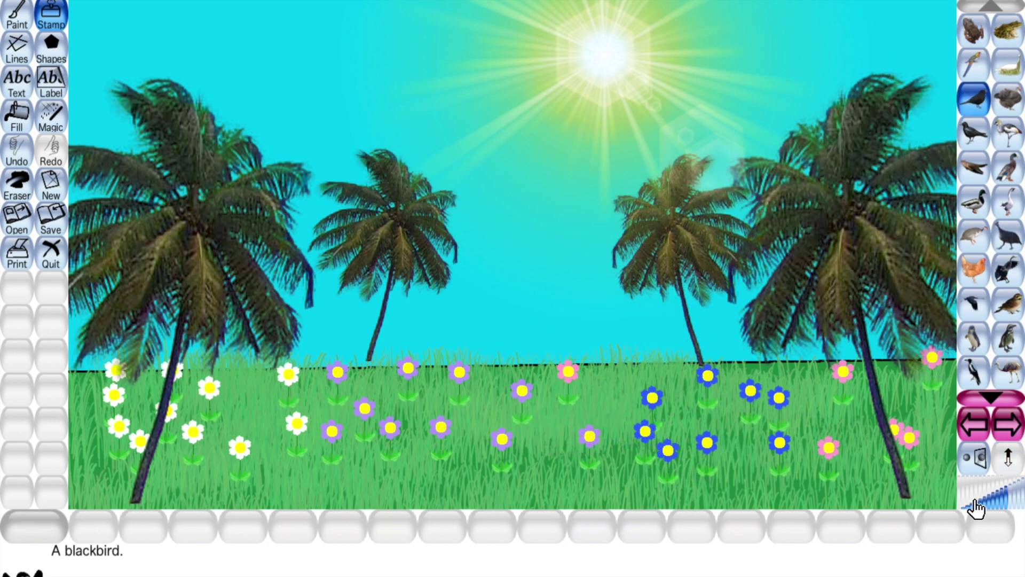
pyautogui.click(994, 505)
pyautogui.click(547, 398)
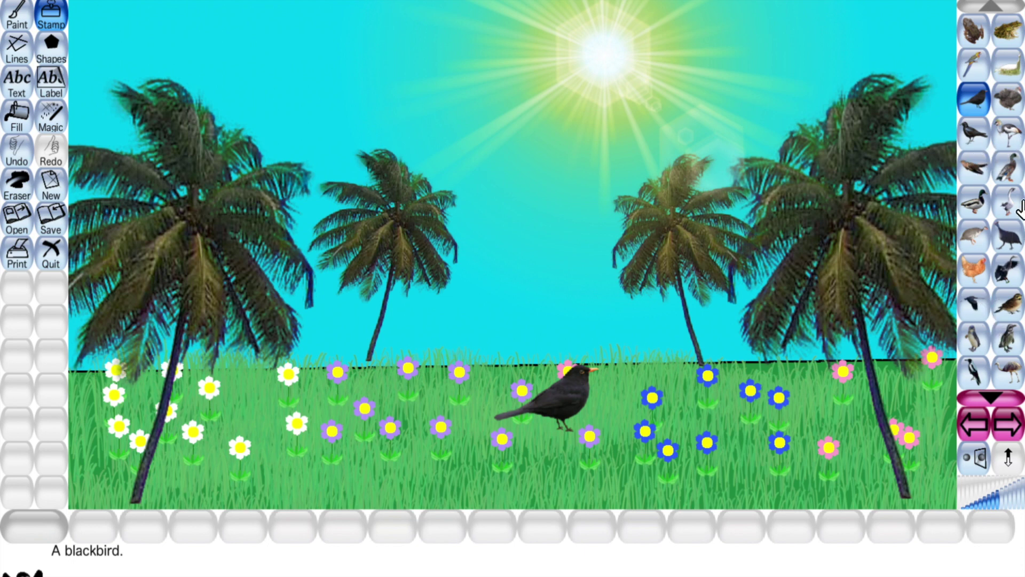
pyautogui.scroll(-1, 1009, 286)
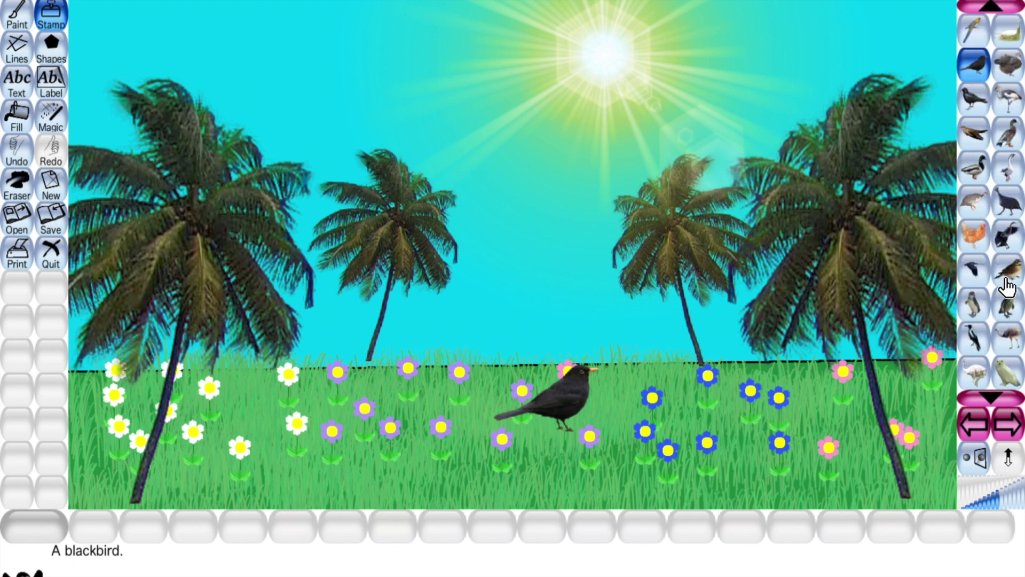
pyautogui.scroll(-8, 1009, 285)
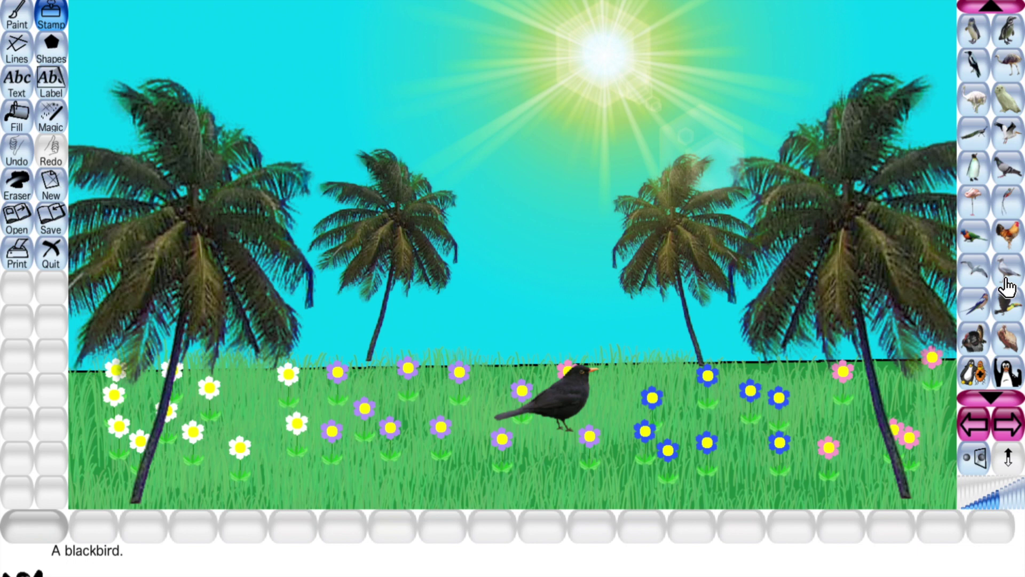
pyautogui.click(974, 235)
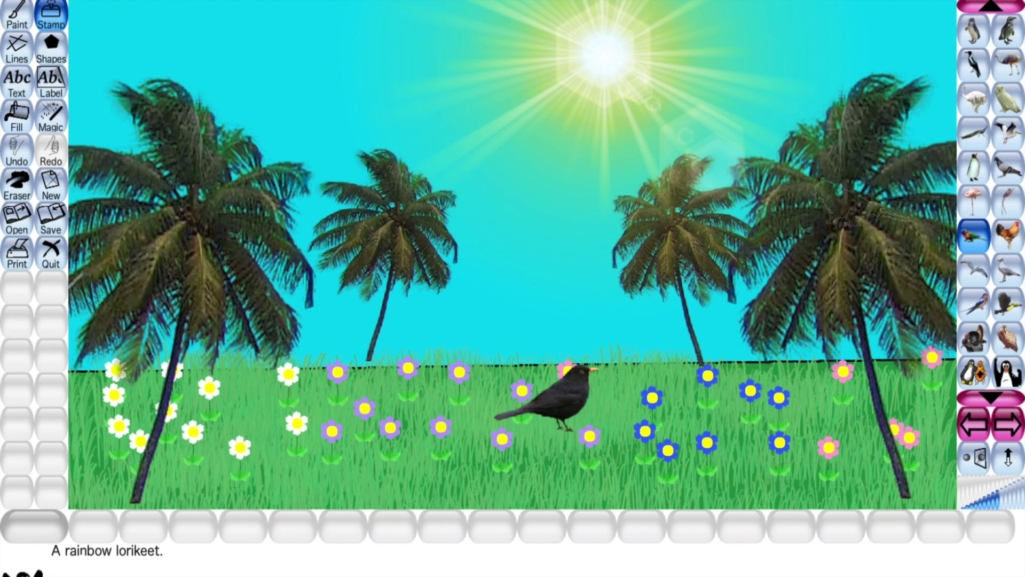
pyautogui.click(862, 202)
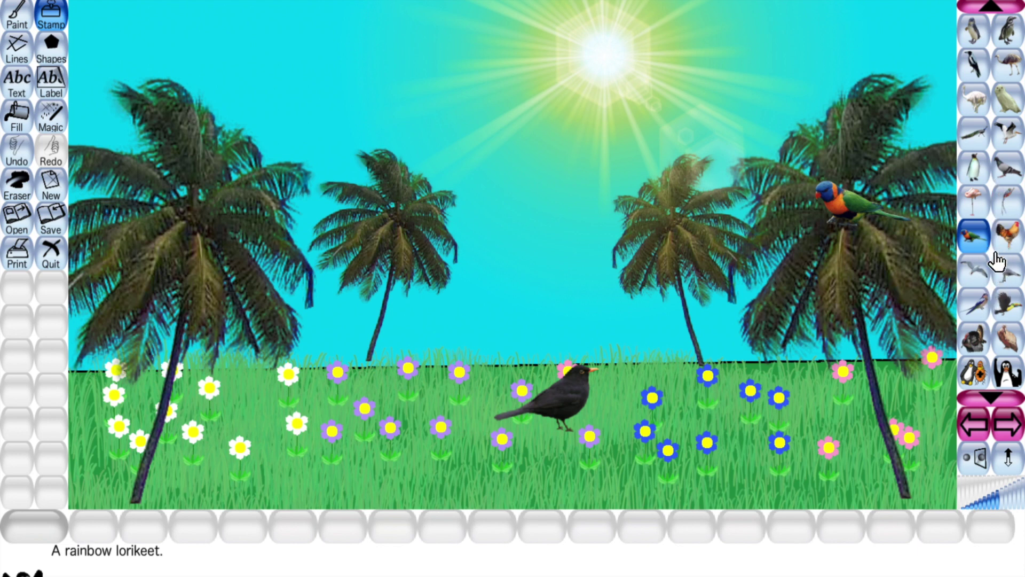
# Step: Stamp a small mirrored pigeon atop the smaller left palm tree
pyautogui.scroll(-5, 997, 261)
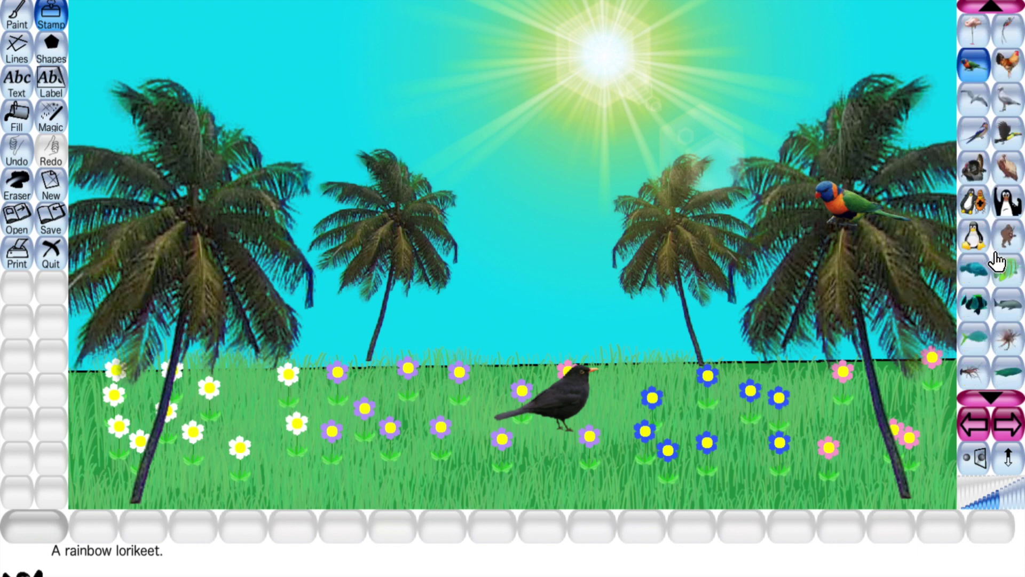
pyautogui.scroll(4, 998, 262)
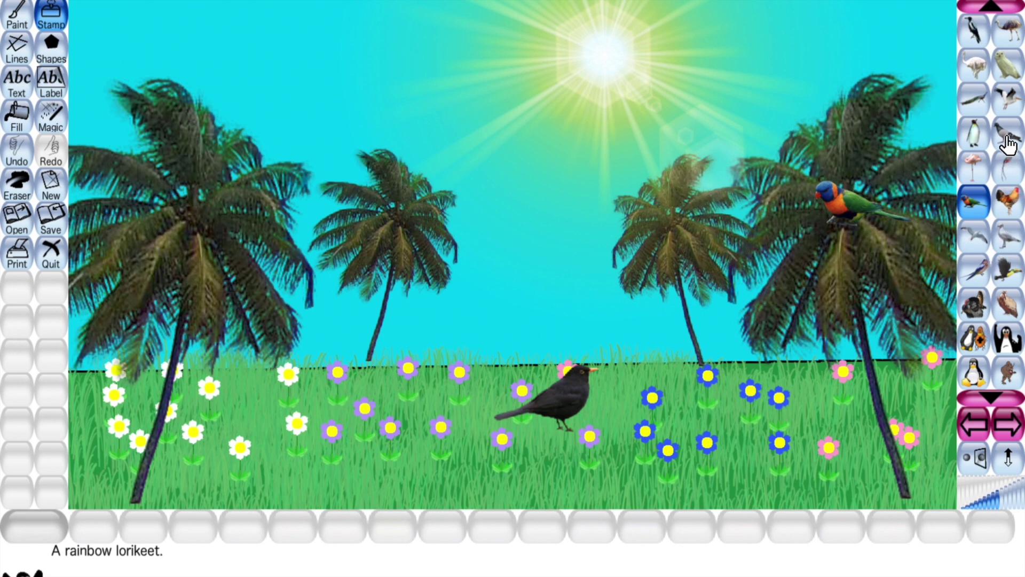
pyautogui.click(1008, 143)
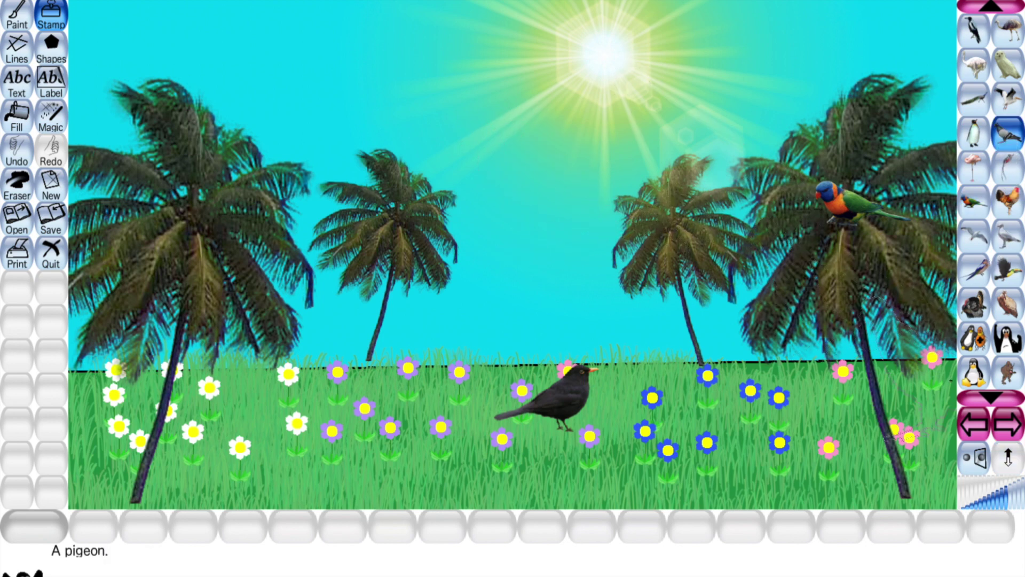
pyautogui.click(973, 458)
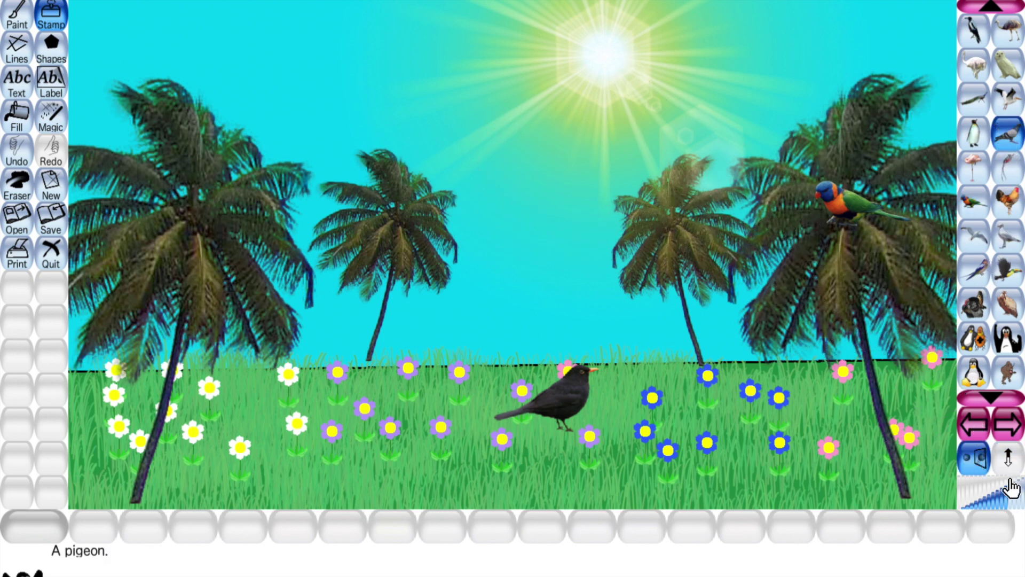
pyautogui.click(988, 499)
pyautogui.click(384, 195)
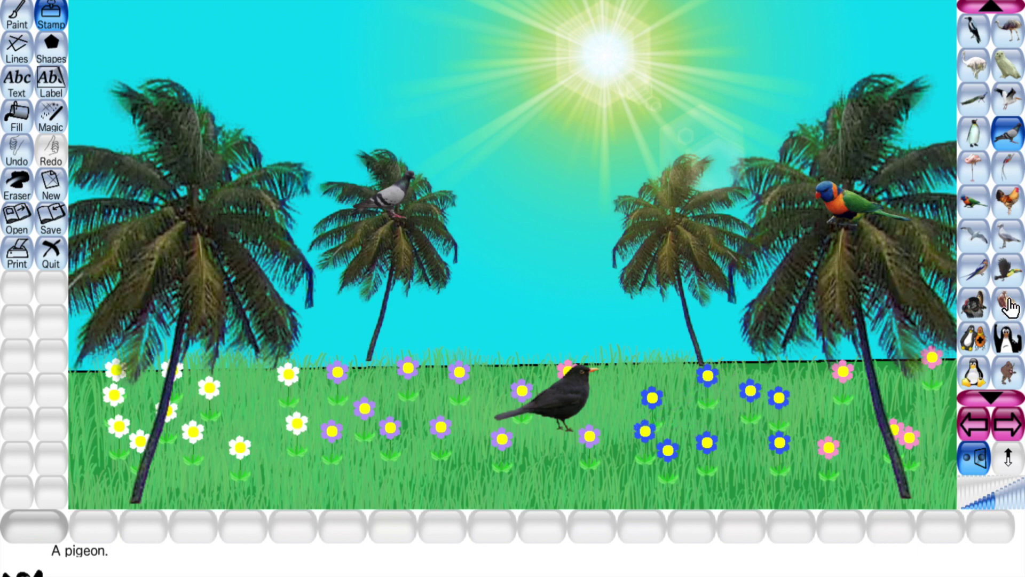
# Step: Stamp two tiny orange butterflies on the blue flowers
pyautogui.scroll(3, 1012, 211)
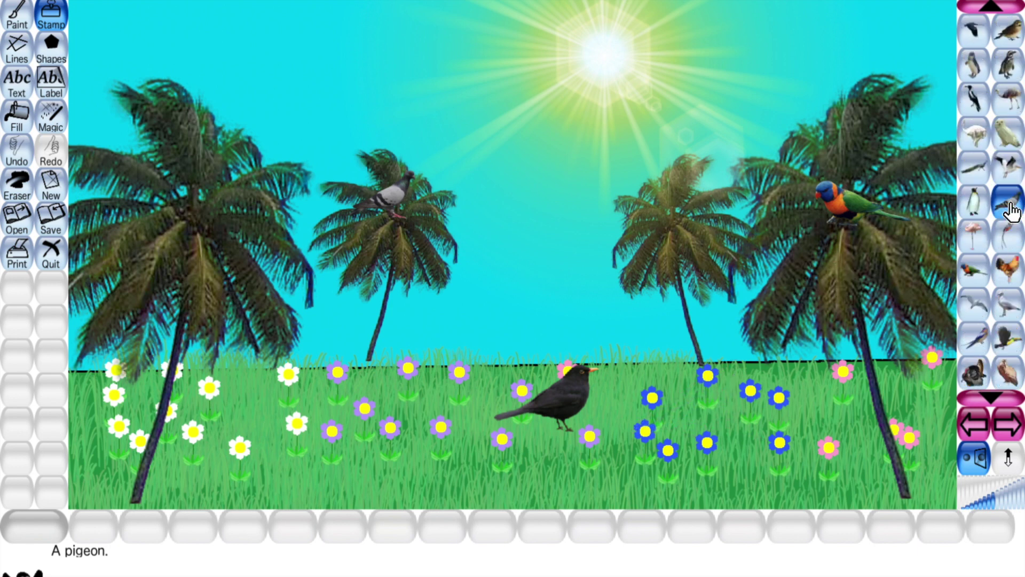
pyautogui.scroll(3, 1011, 211)
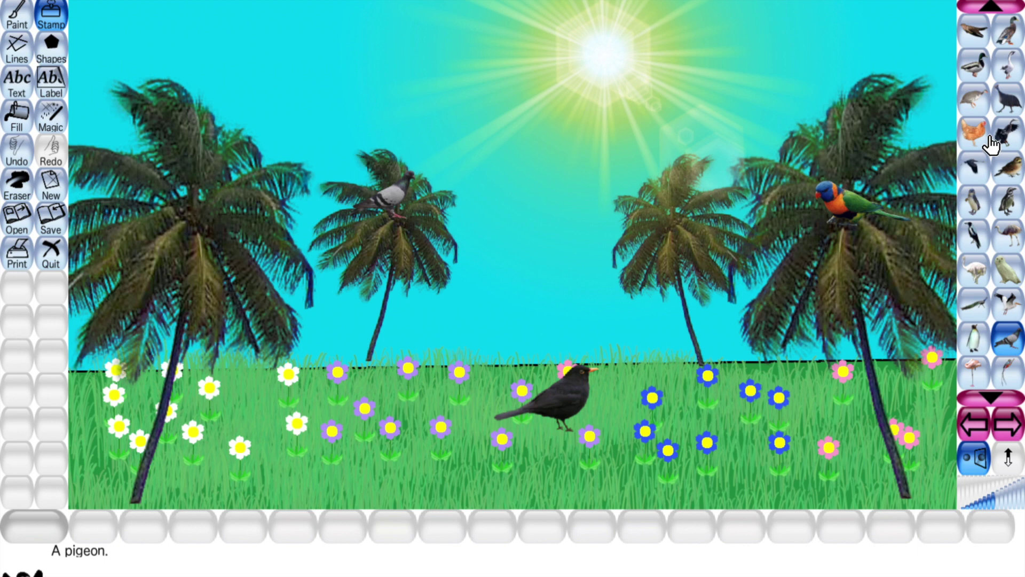
pyautogui.scroll(4, 1002, 249)
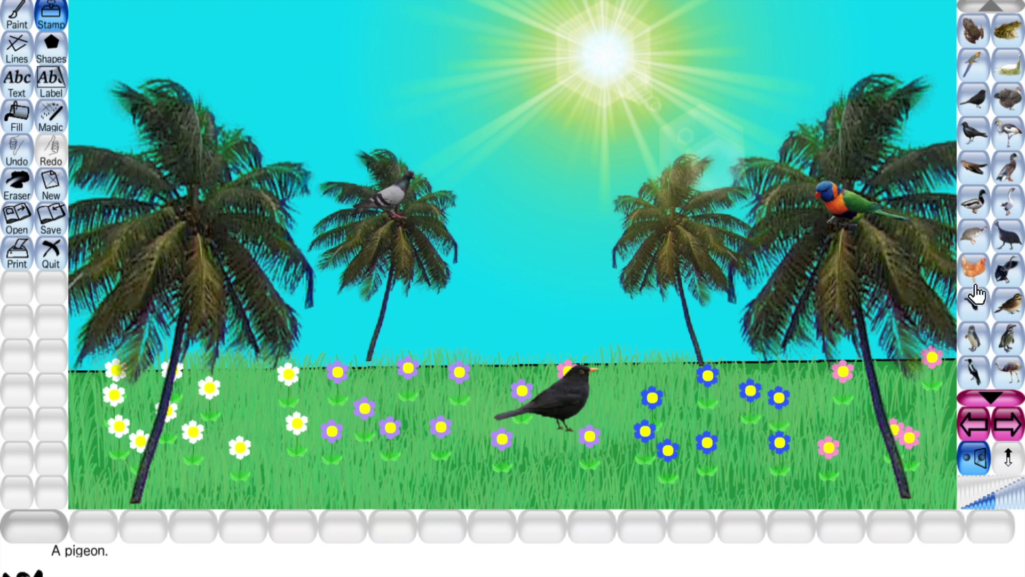
pyautogui.scroll(-12, 977, 294)
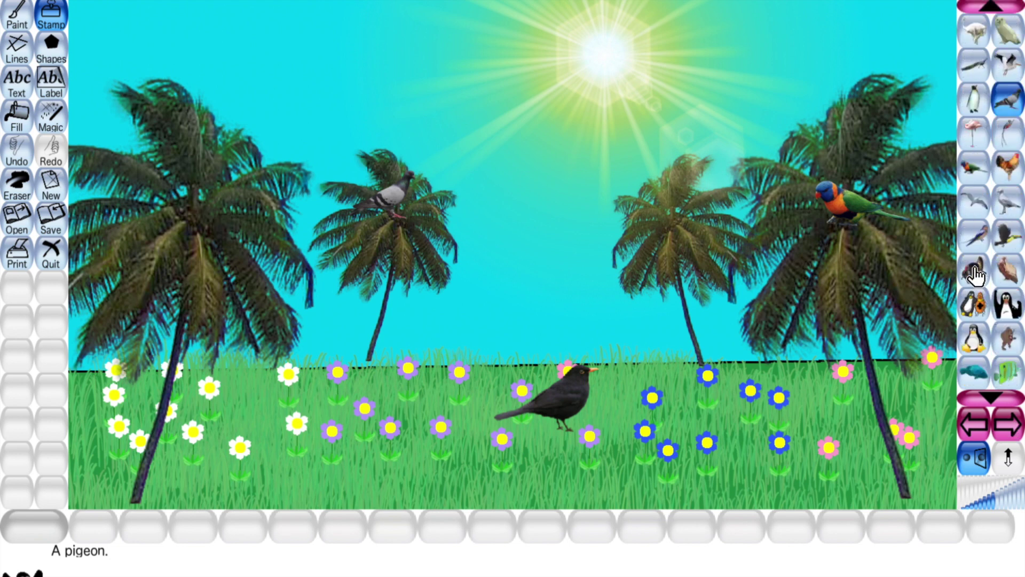
pyautogui.scroll(-10, 977, 275)
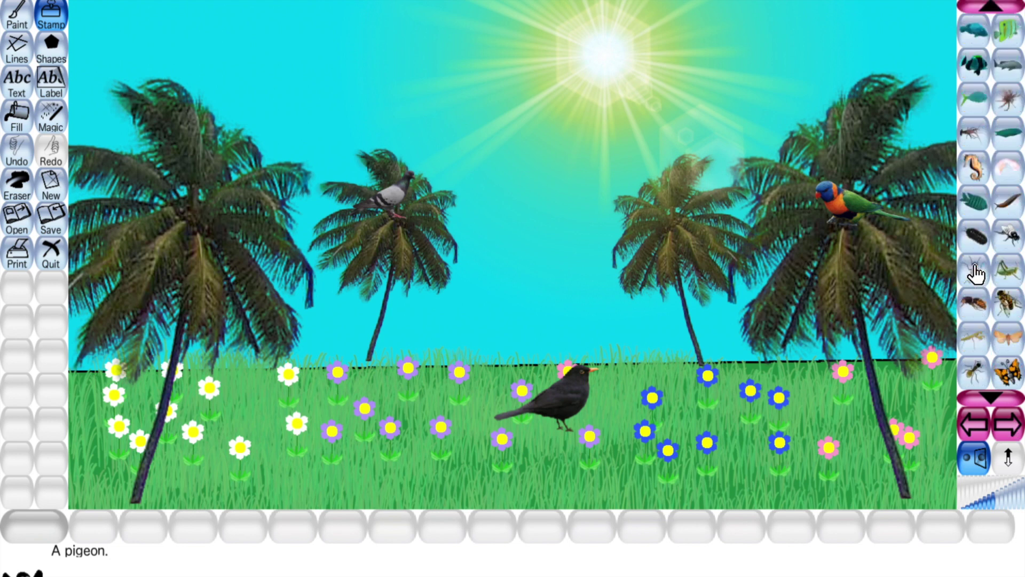
pyautogui.scroll(-2, 976, 274)
pyautogui.scroll(-1, 976, 274)
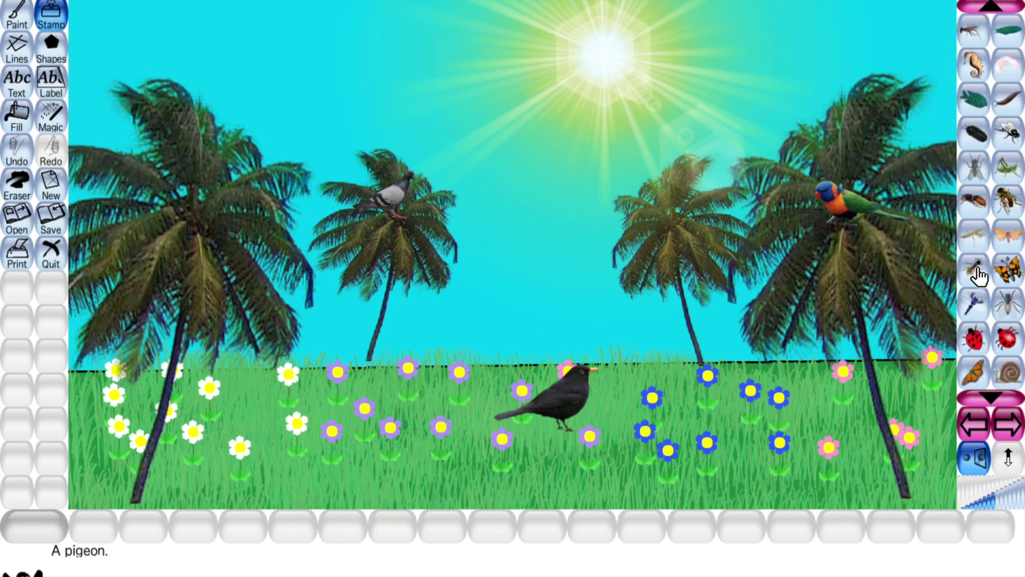
pyautogui.click(1008, 289)
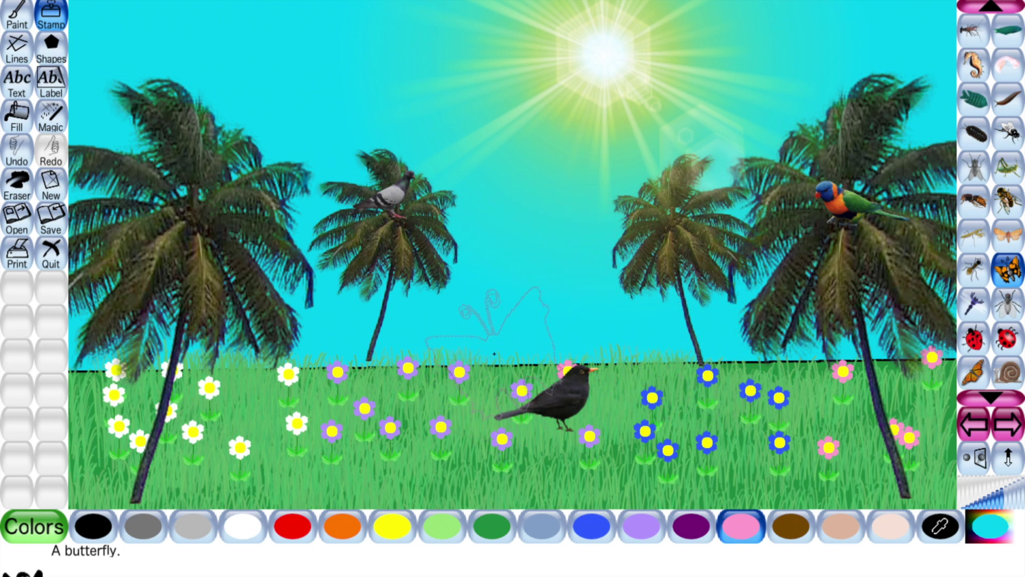
pyautogui.click(996, 502)
pyautogui.click(976, 498)
pyautogui.click(776, 398)
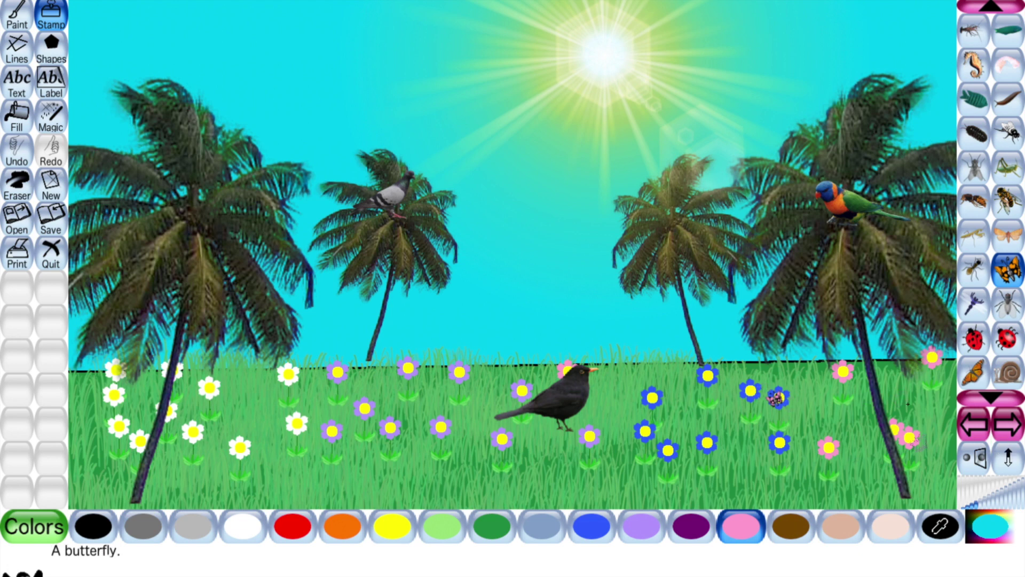
pyautogui.click(652, 397)
# Step: Stamp two smaller monarch butterflies among the white and purple flowers
pyautogui.click(982, 378)
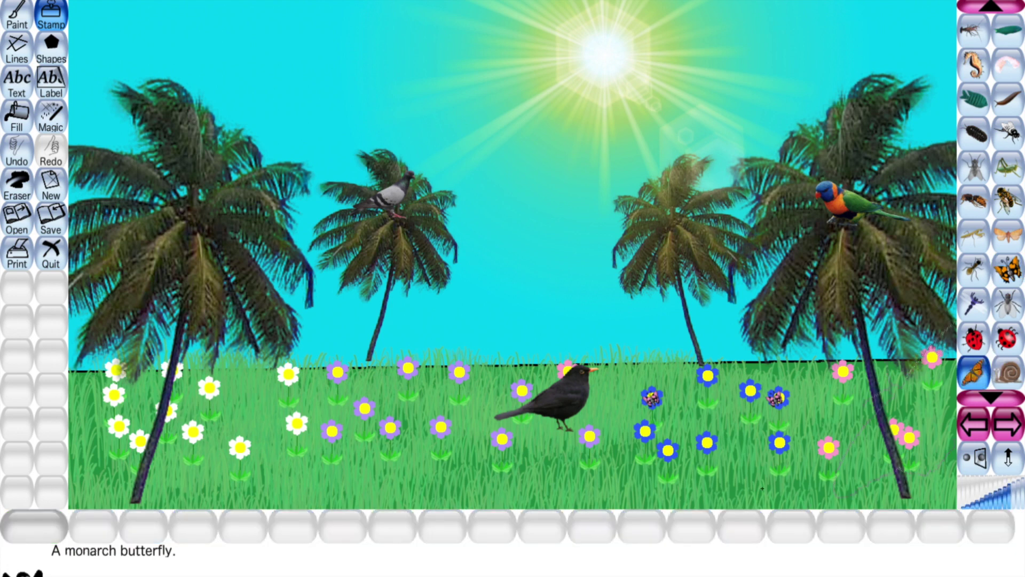
pyautogui.click(992, 502)
pyautogui.click(291, 374)
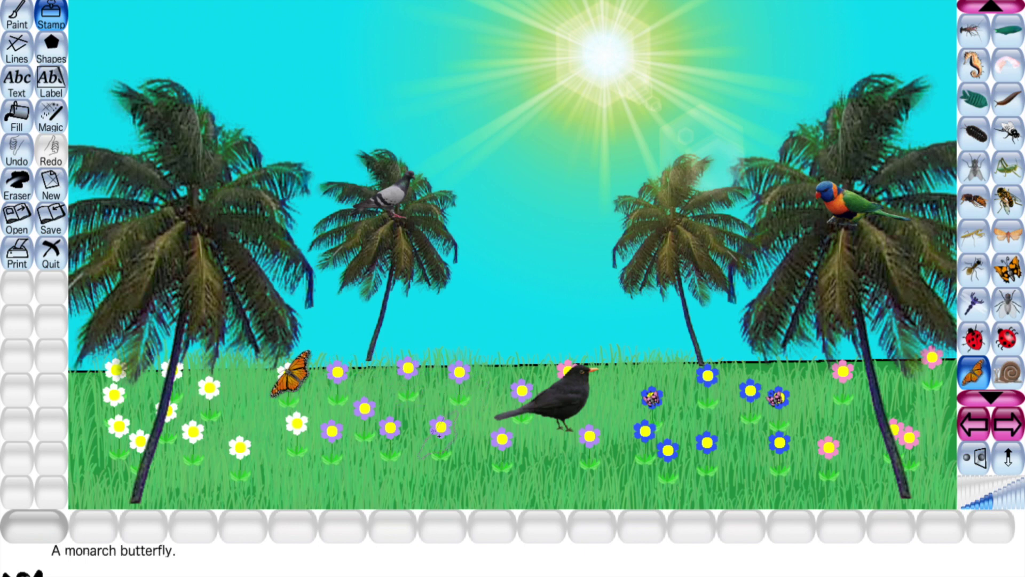
pyautogui.click(440, 428)
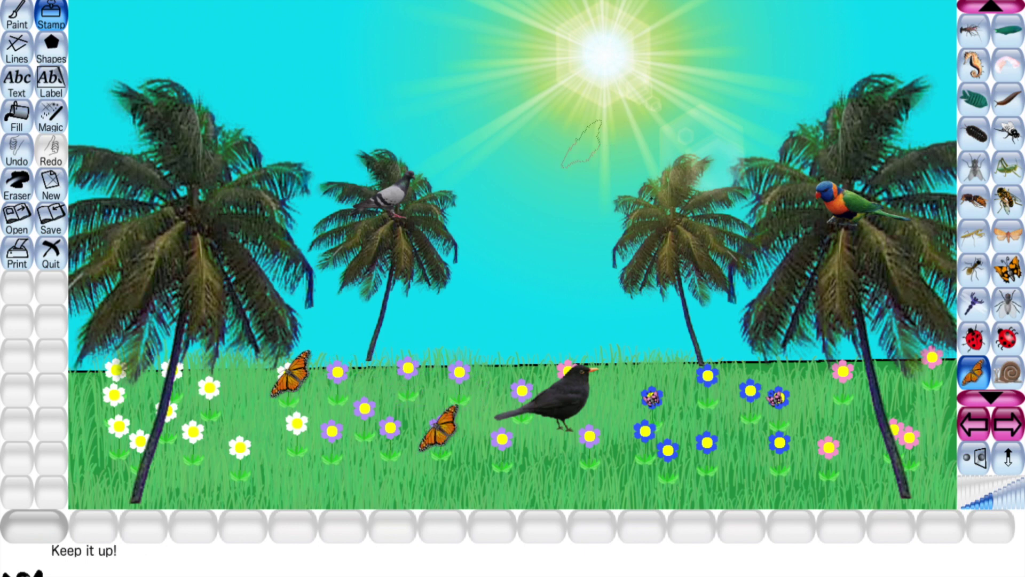